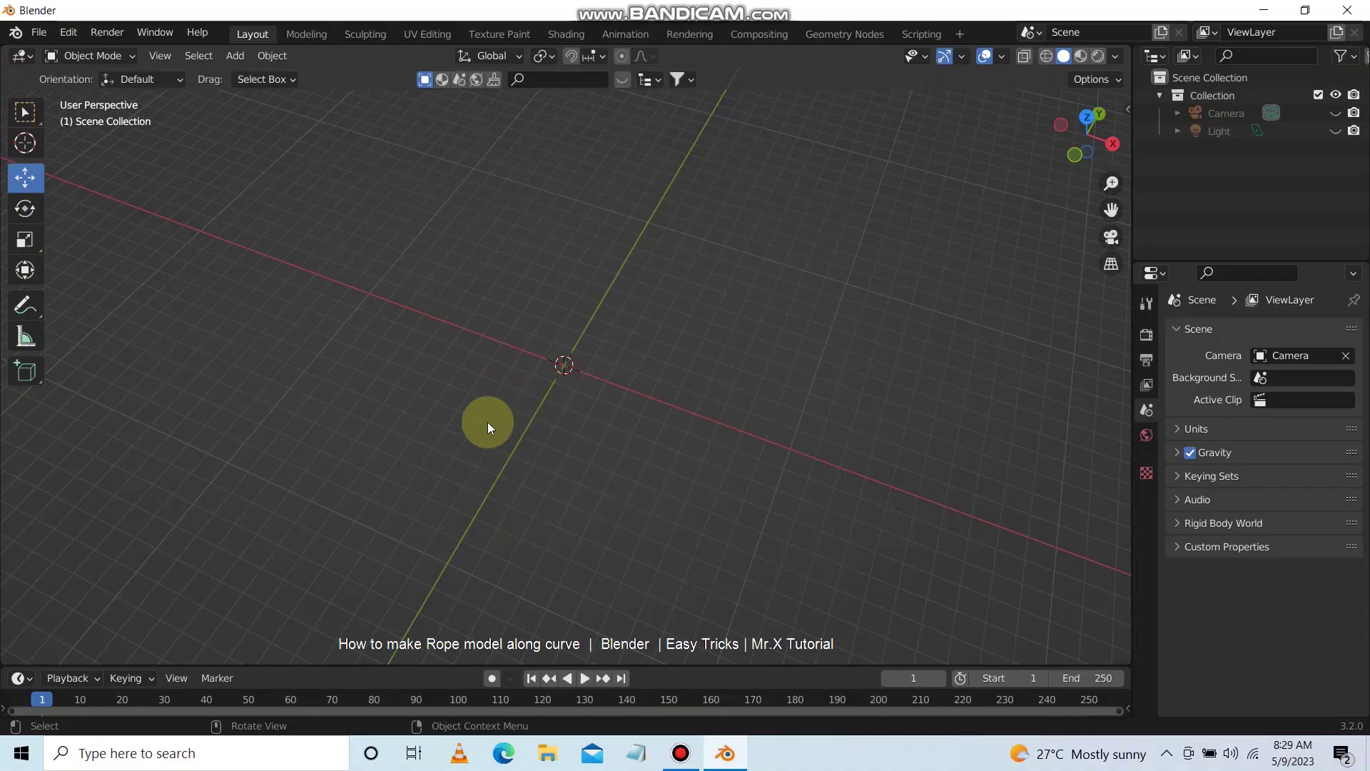
- Add a circle mesh at the origin and scale it up in top view
key(shift+a)
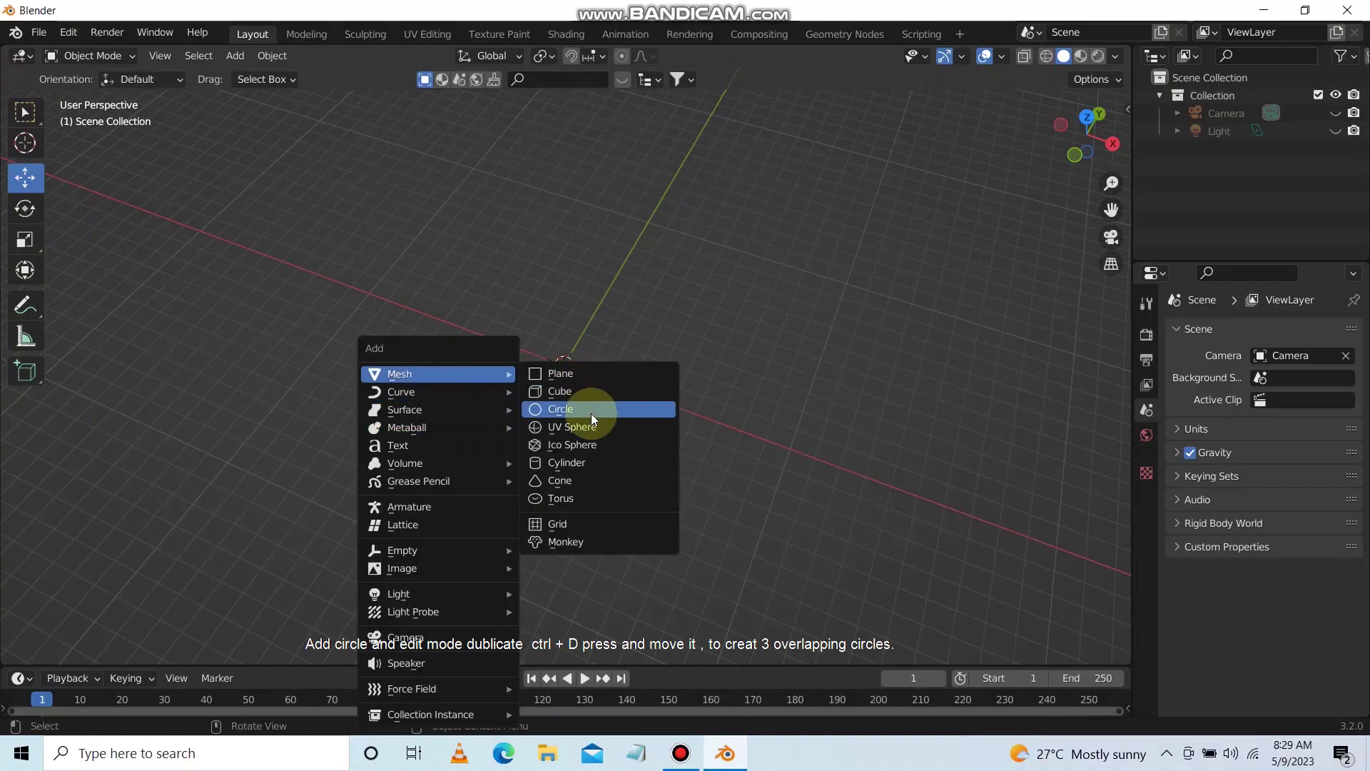
click(592, 415)
key(KP_7)
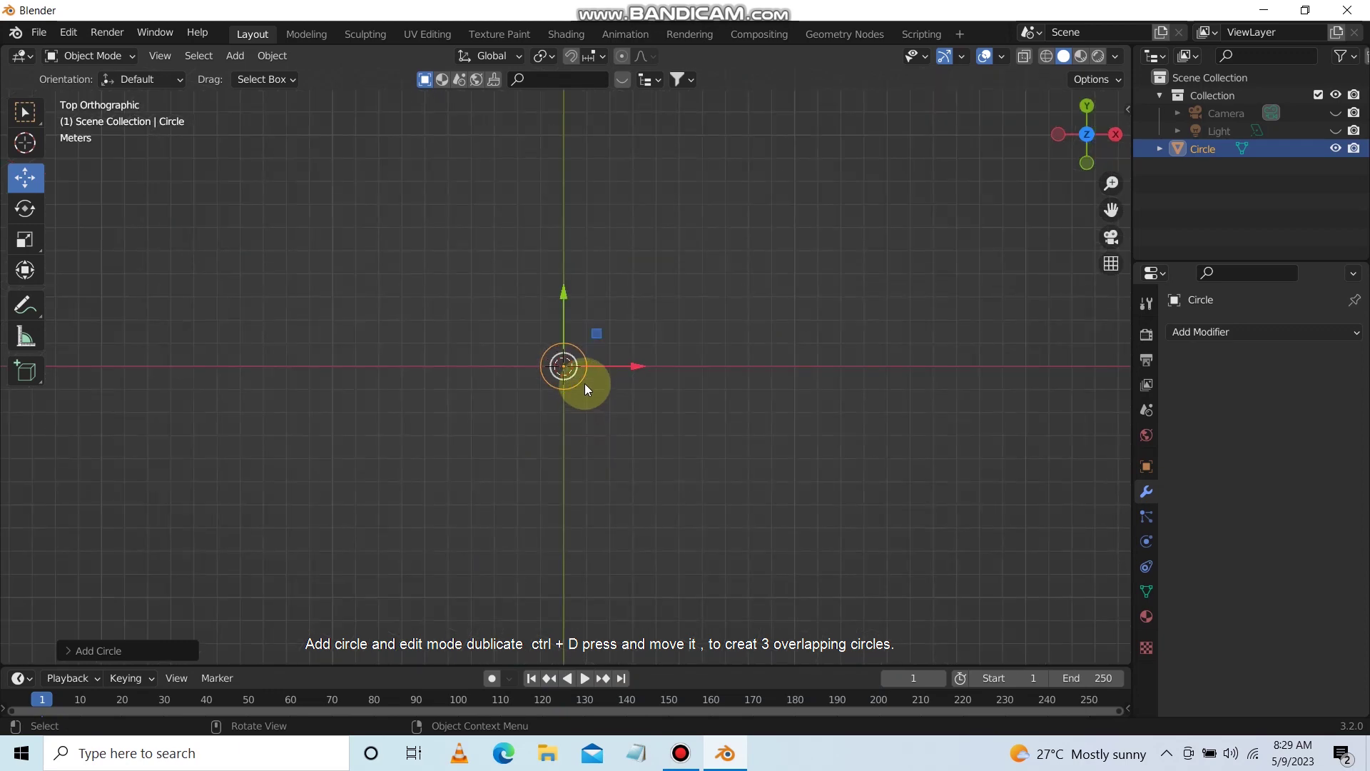
key(s)
click(614, 394)
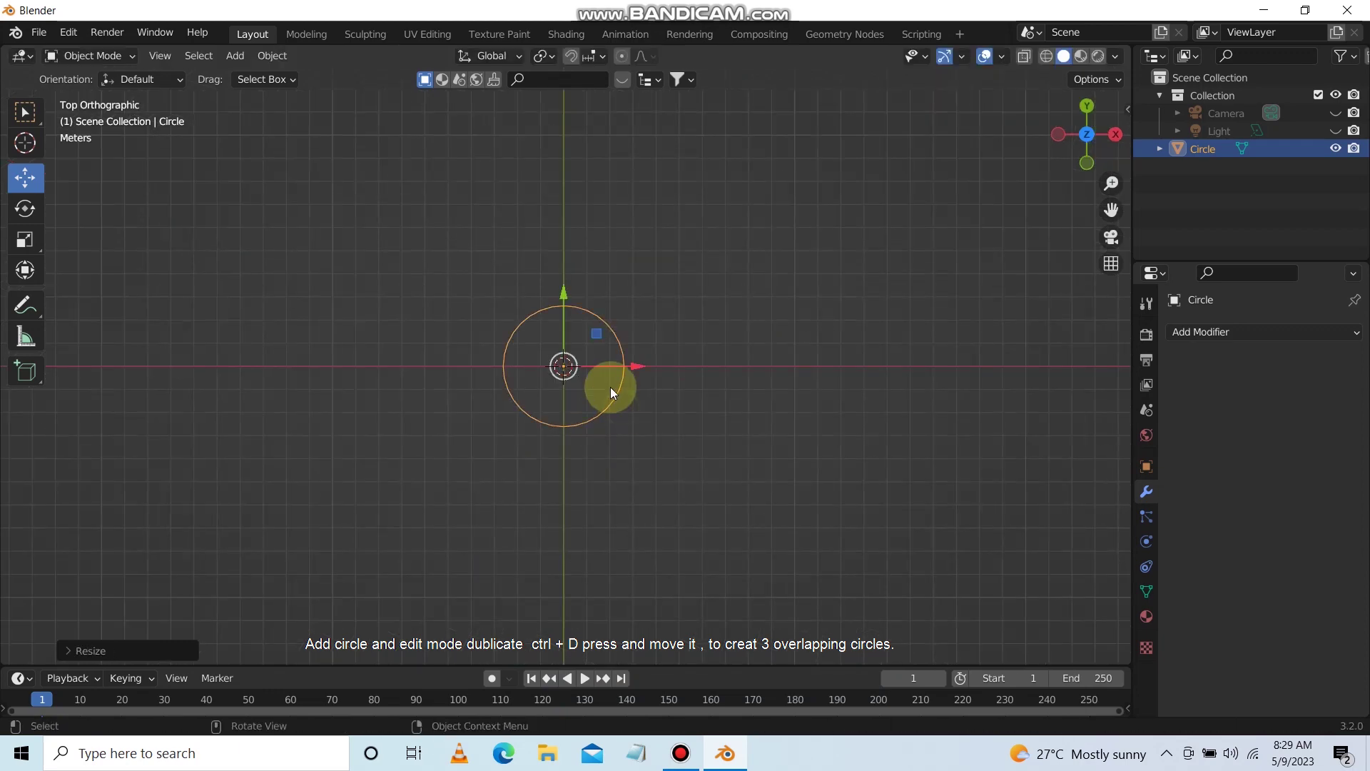
- Make two copies of the circle, placing one to the right and one above, all overlapping
key(shift+d)
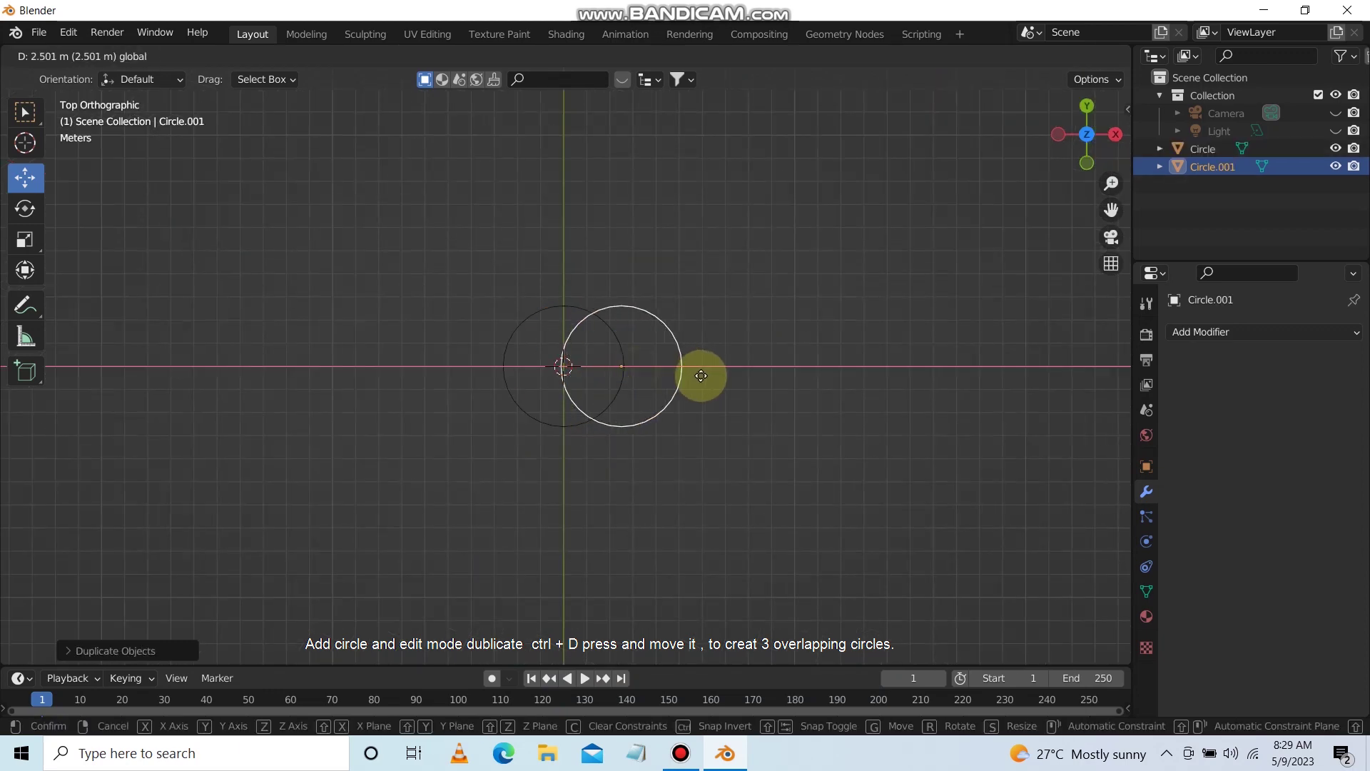
click(700, 373)
key(shift+d)
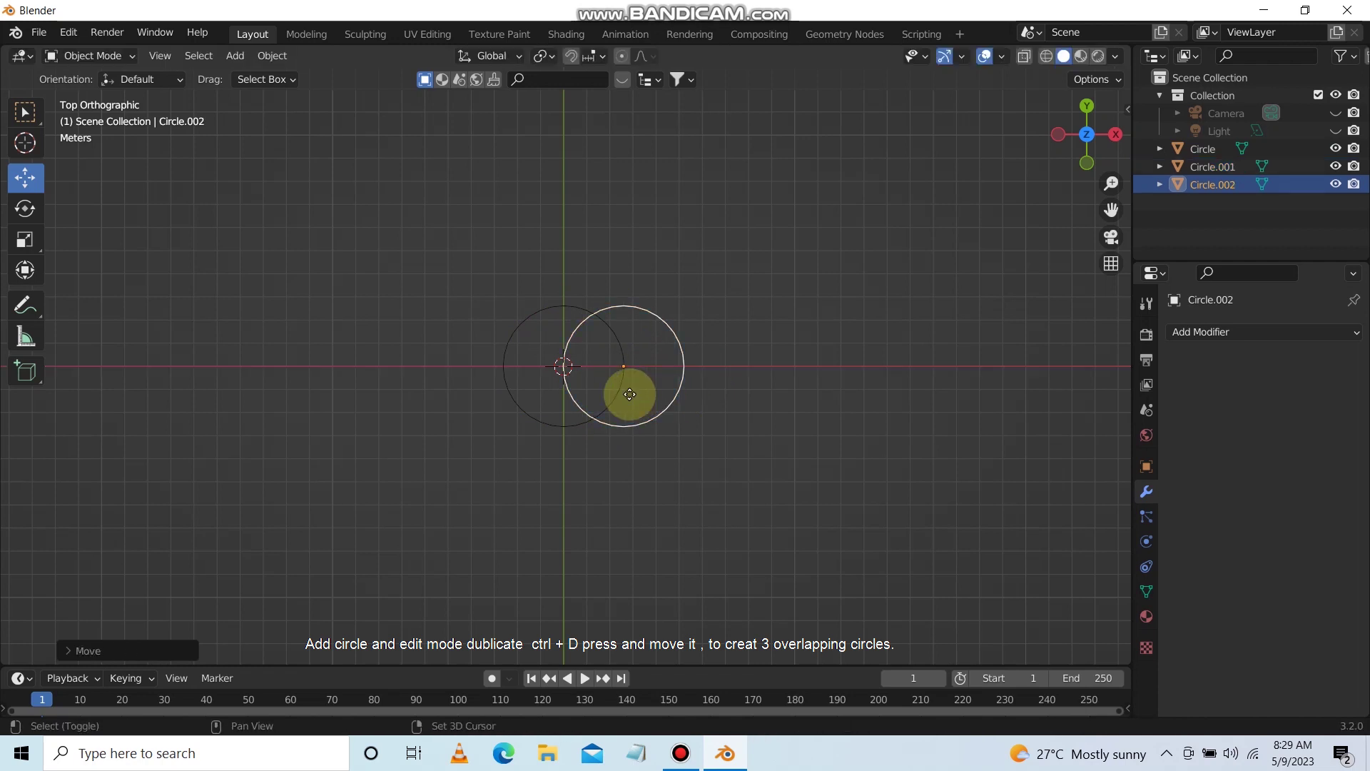
right_click(629, 394)
drag(624, 294, 624, 235)
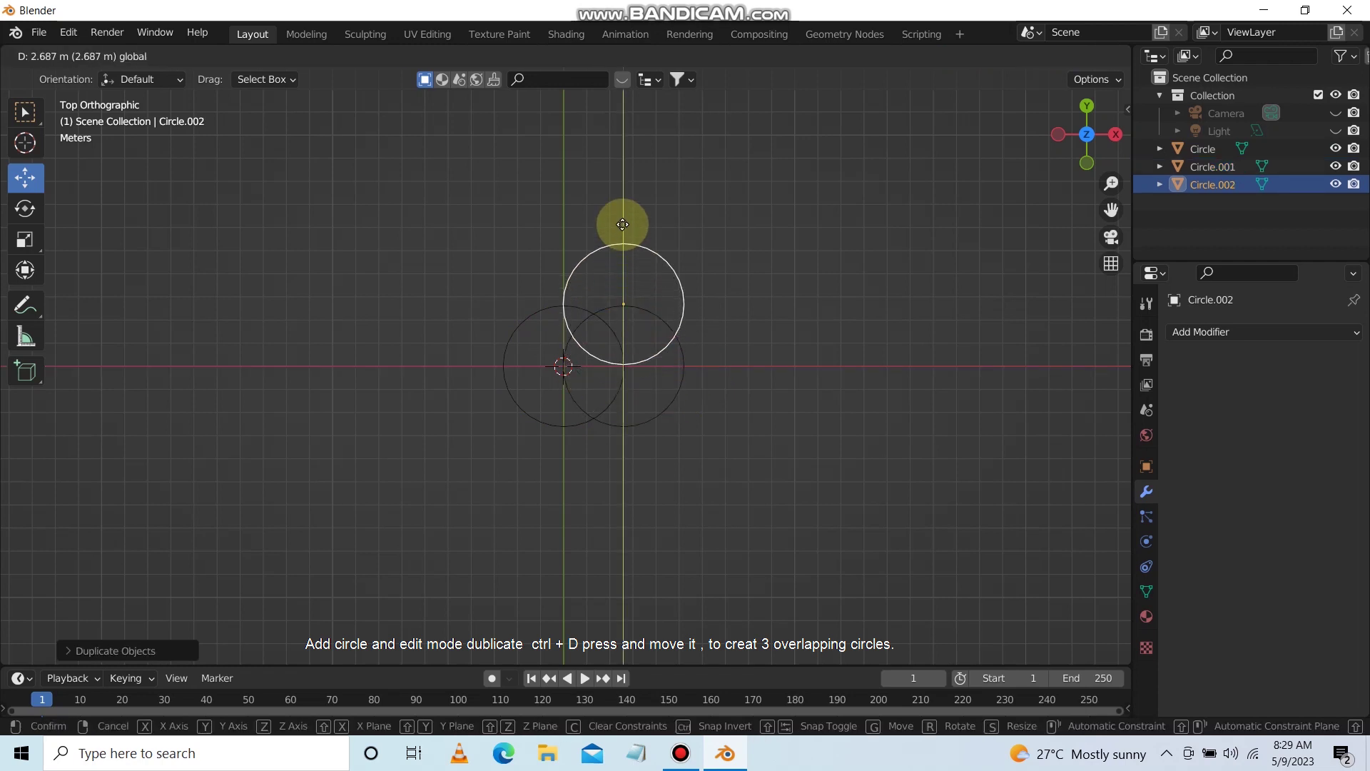
drag(704, 307, 675, 307)
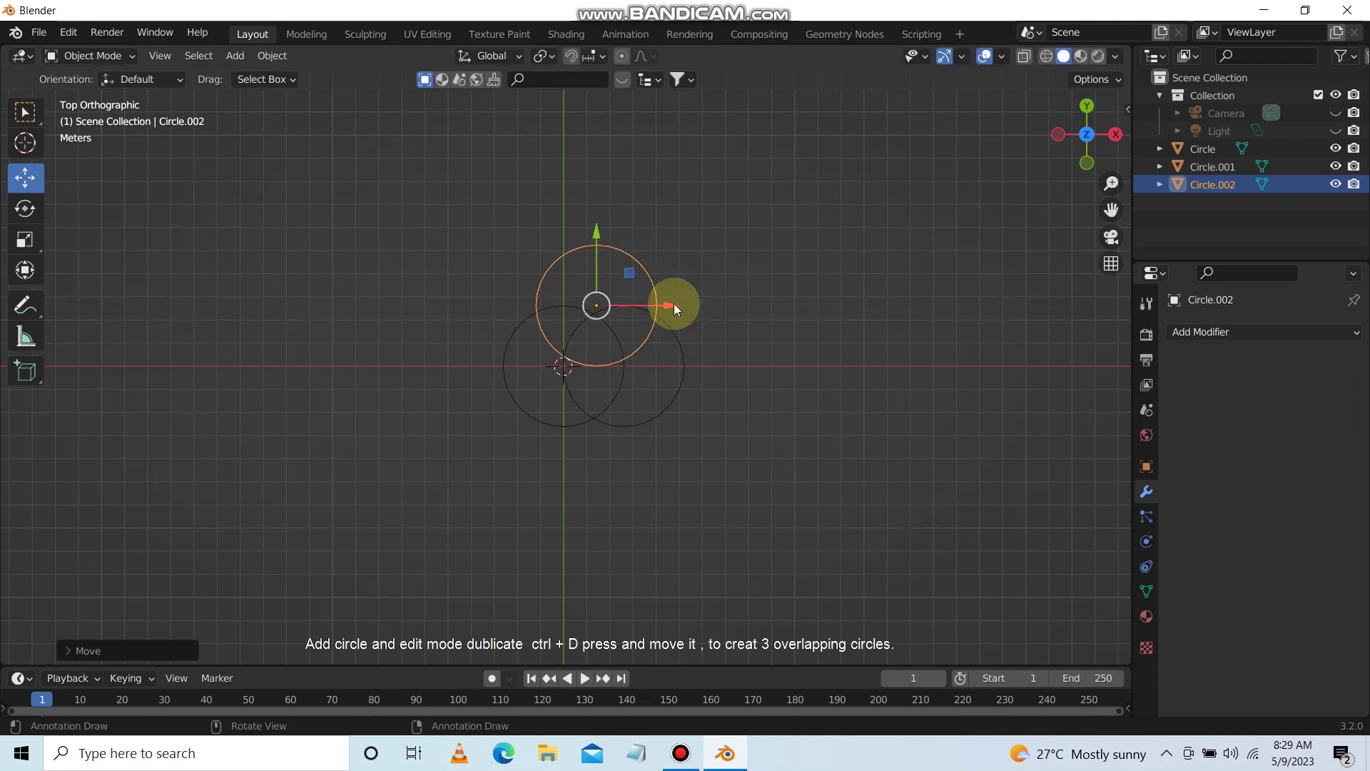
- Select all three circles and switch to Edit Mode
scroll(704, 341, up, 1)
key(a)
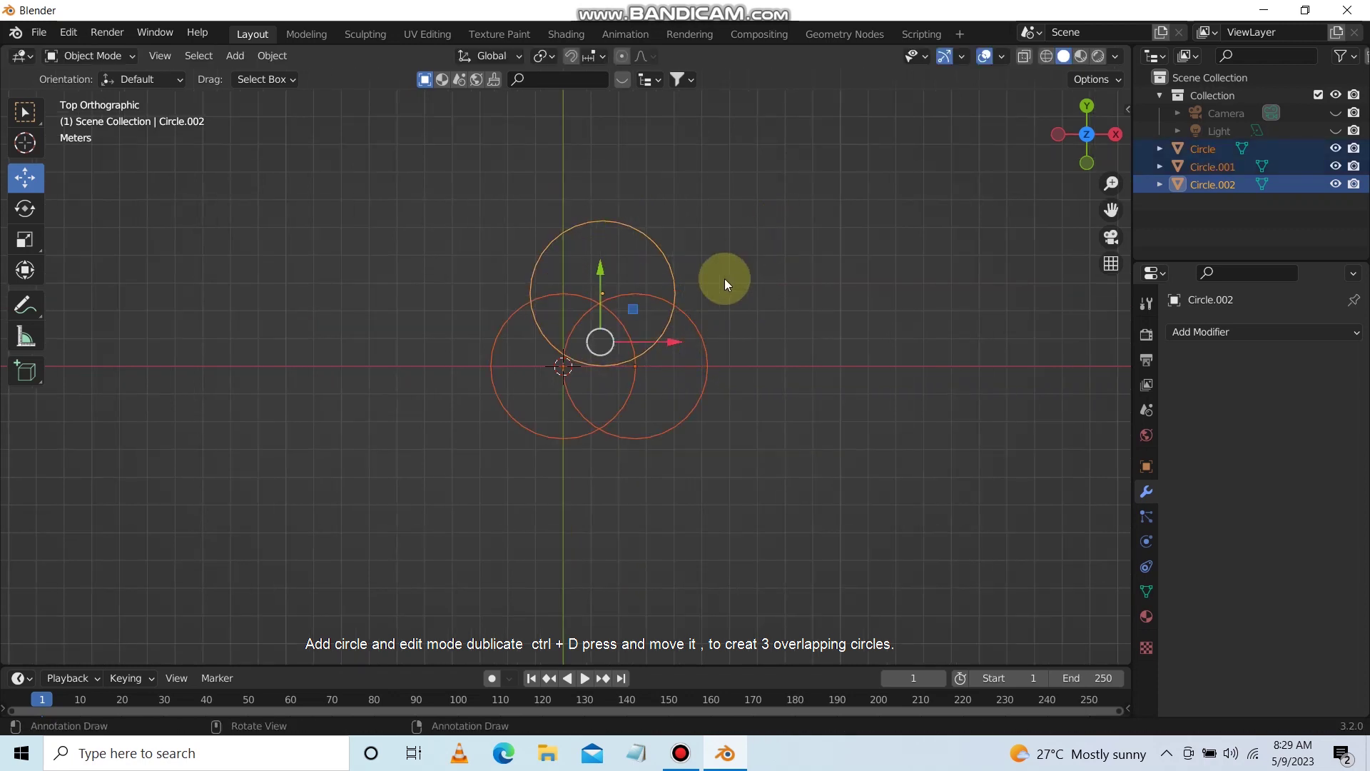
key(Tab)
scroll(662, 332, up, 2)
- Delete the overlapping inner vertices in the centre, left and upper-left notch
mouse_move(529, 221)
mouse_down()
mouse_move(706, 462)
mouse_move(724, 463)
mouse_up()
key(x)
click(707, 460)
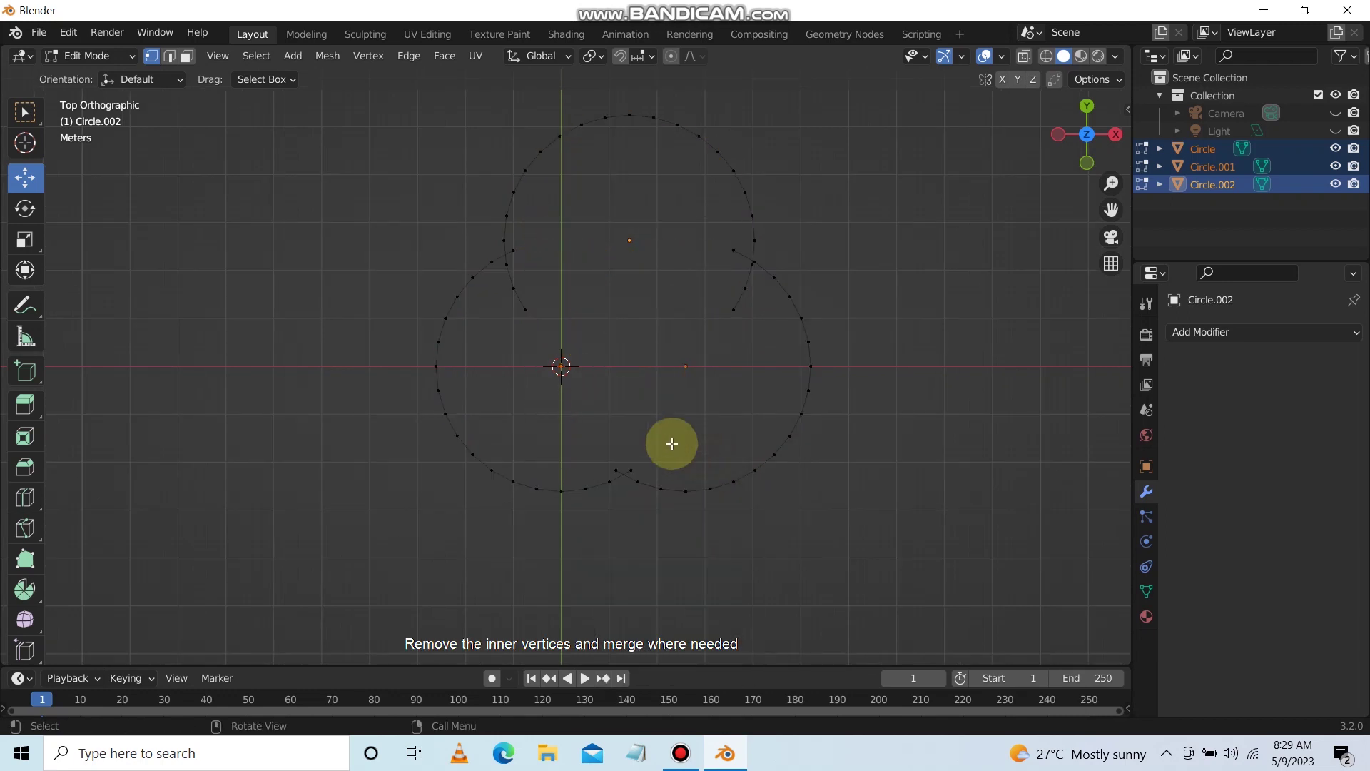
drag(538, 279, 508, 331)
key(x)
click(507, 331)
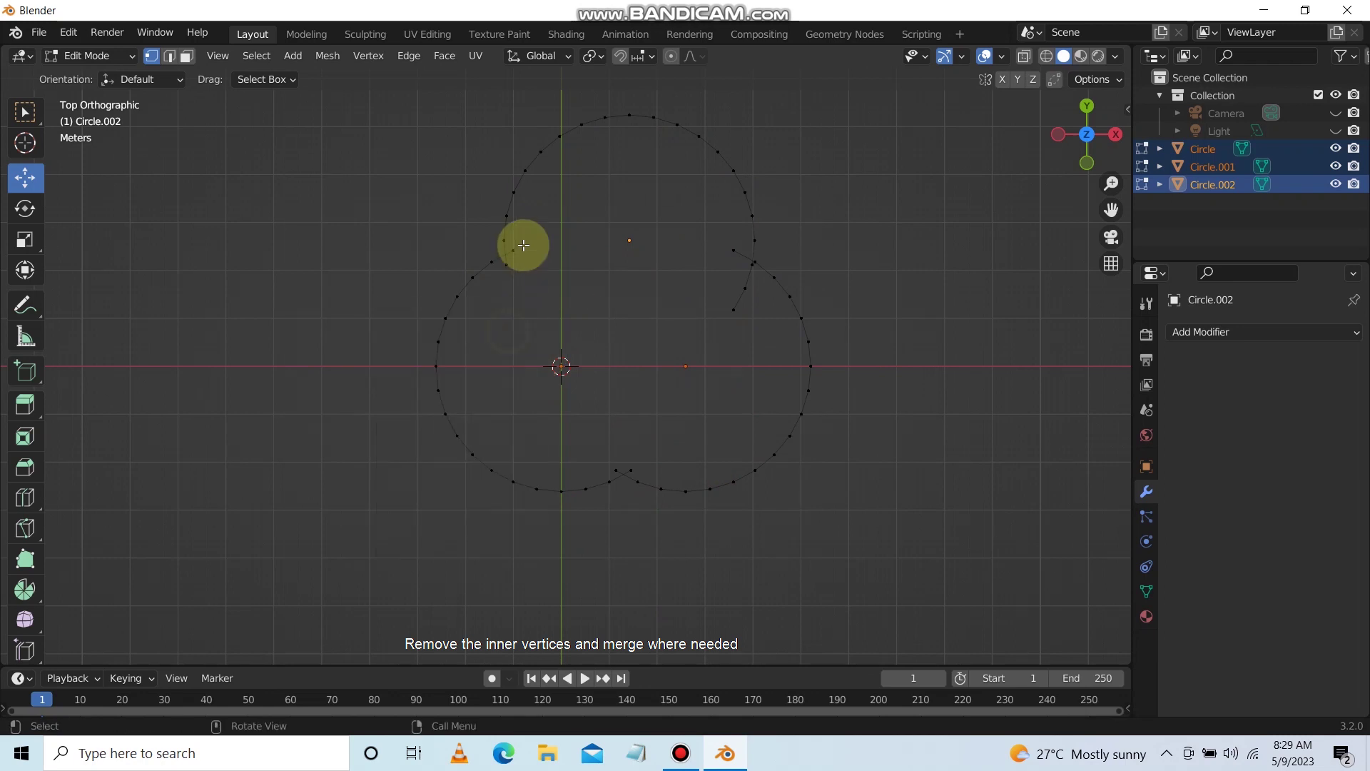
drag(527, 243, 509, 286)
key(x)
click(510, 285)
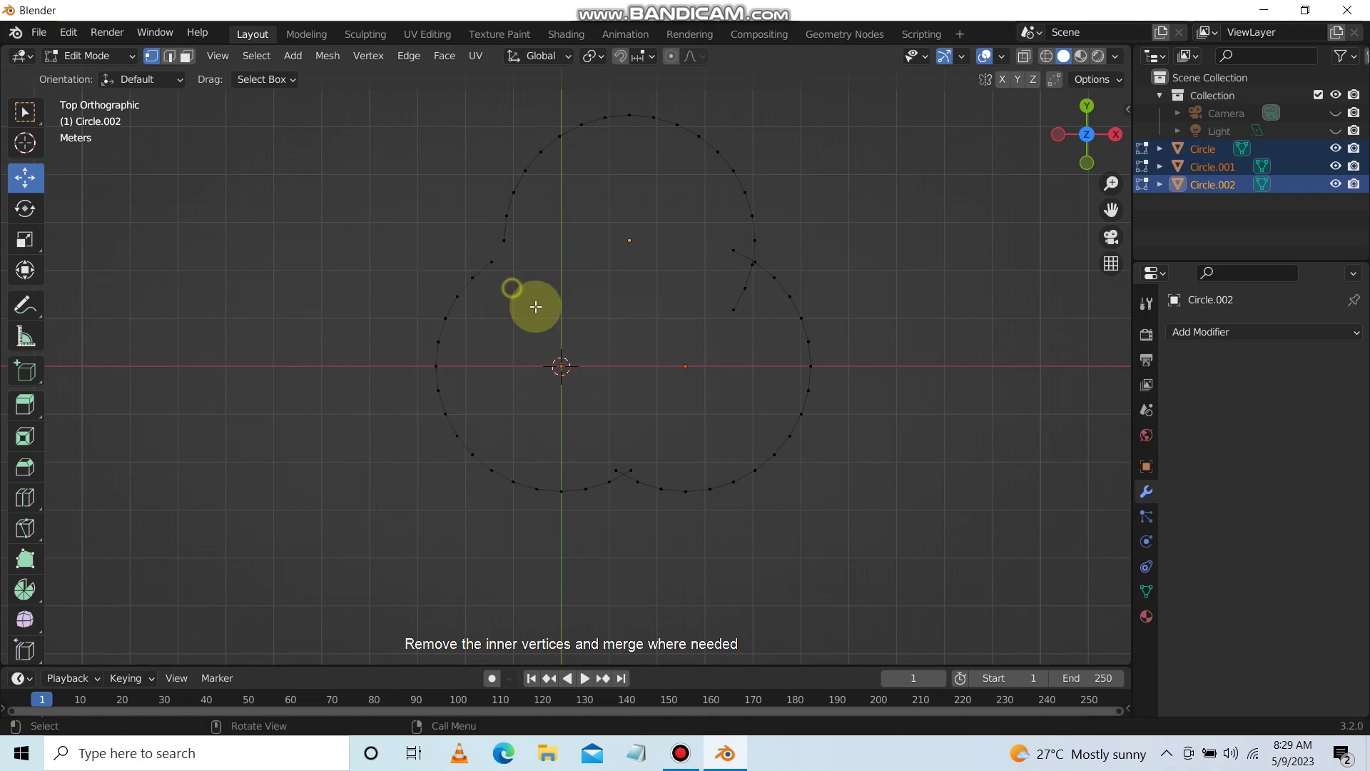
- Delete the inner vertices at the right and bottom notches
drag(714, 241, 751, 348)
key(x)
click(749, 349)
drag(648, 458, 606, 474)
key(x)
click(606, 474)
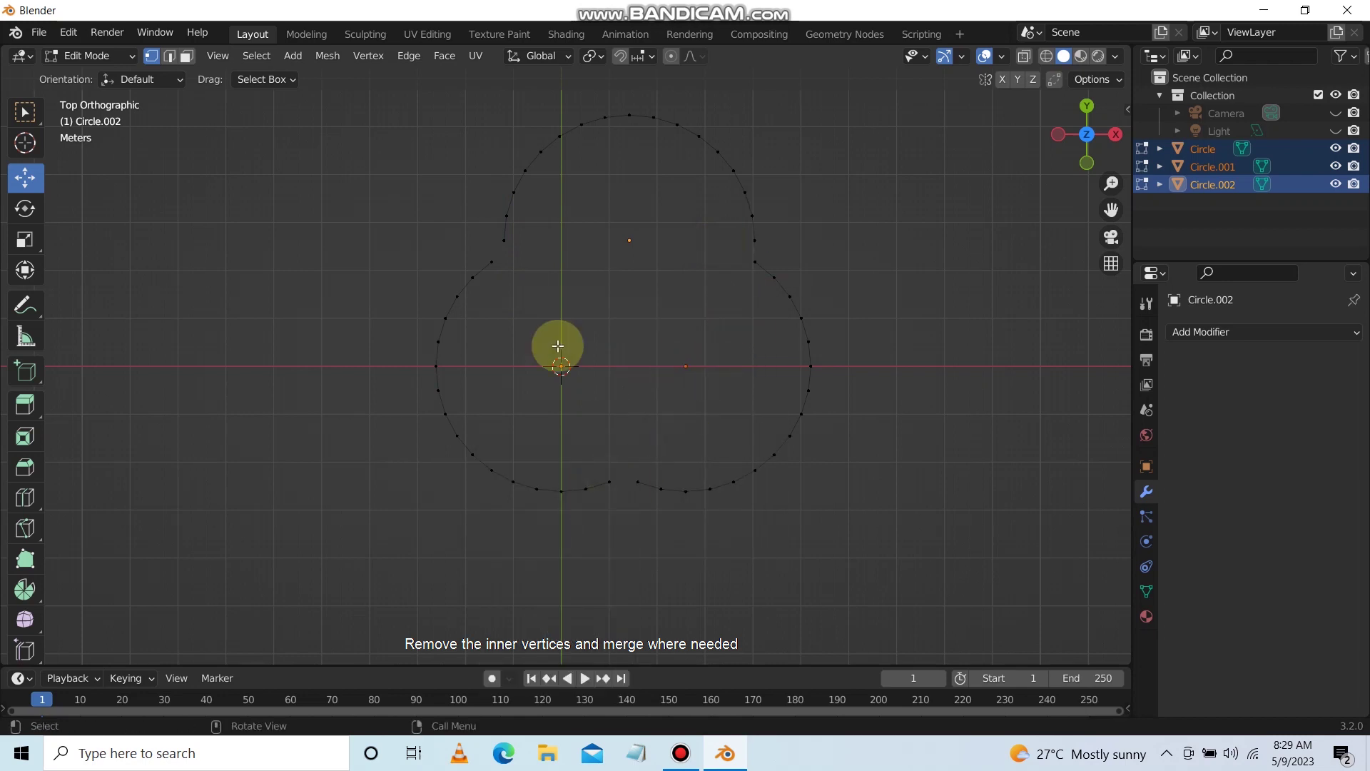
- Join the three circles into one object, Circle.002, and edit its vertices
click(507, 238)
click(570, 279)
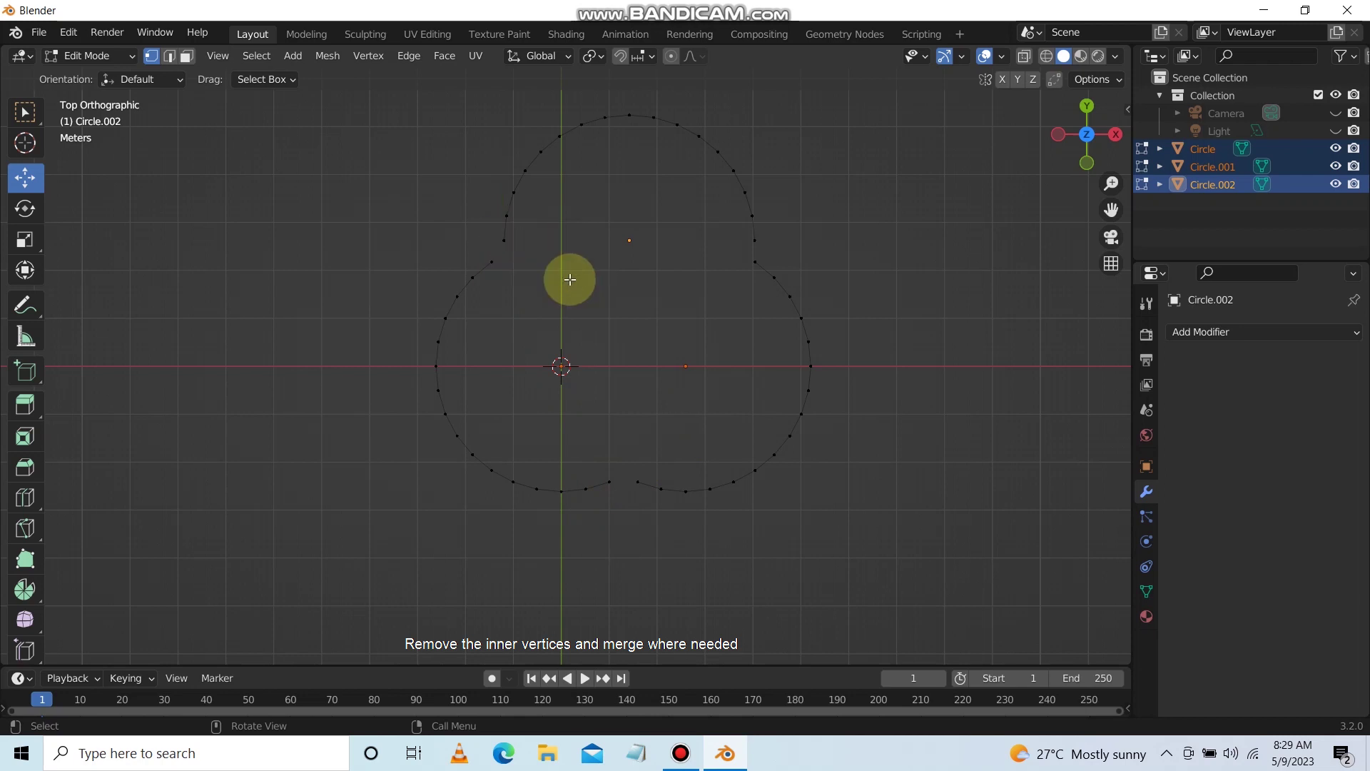
key(Tab)
click(272, 56)
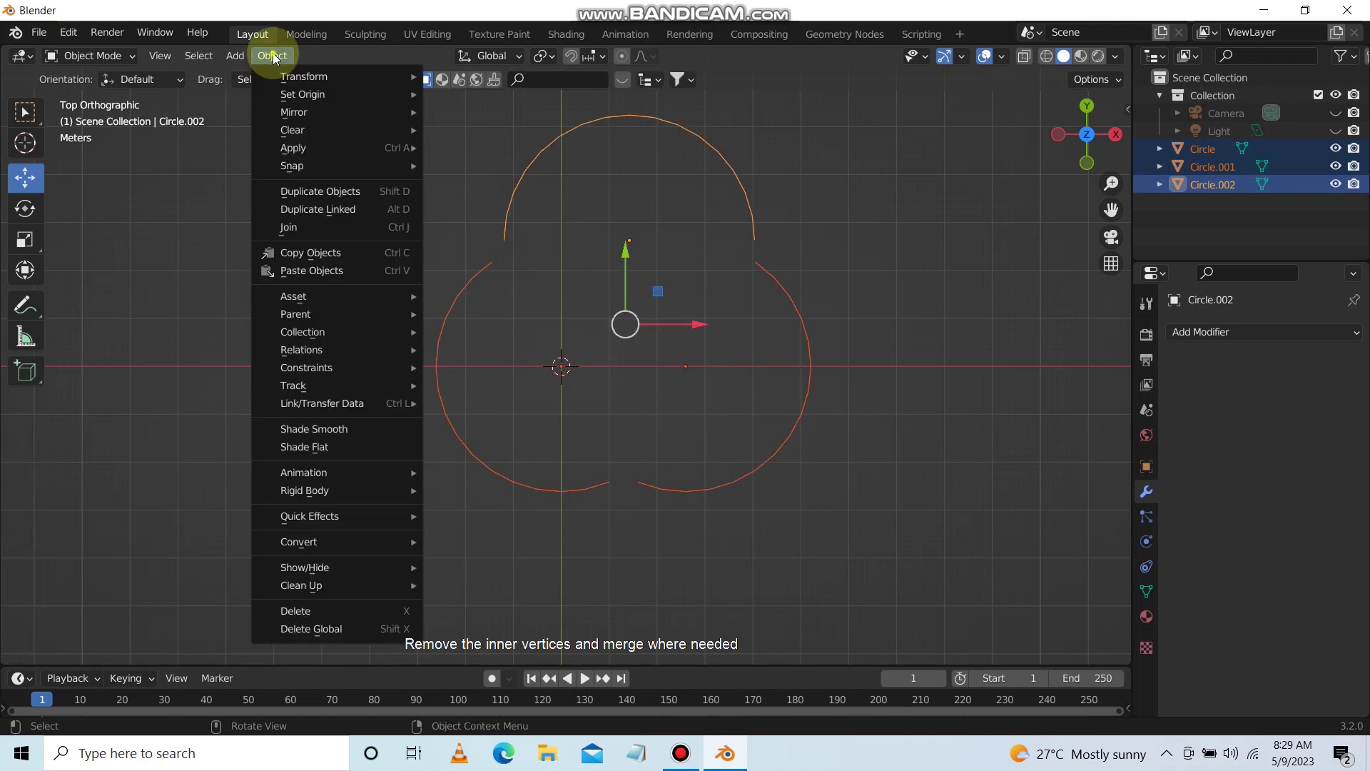
click(306, 227)
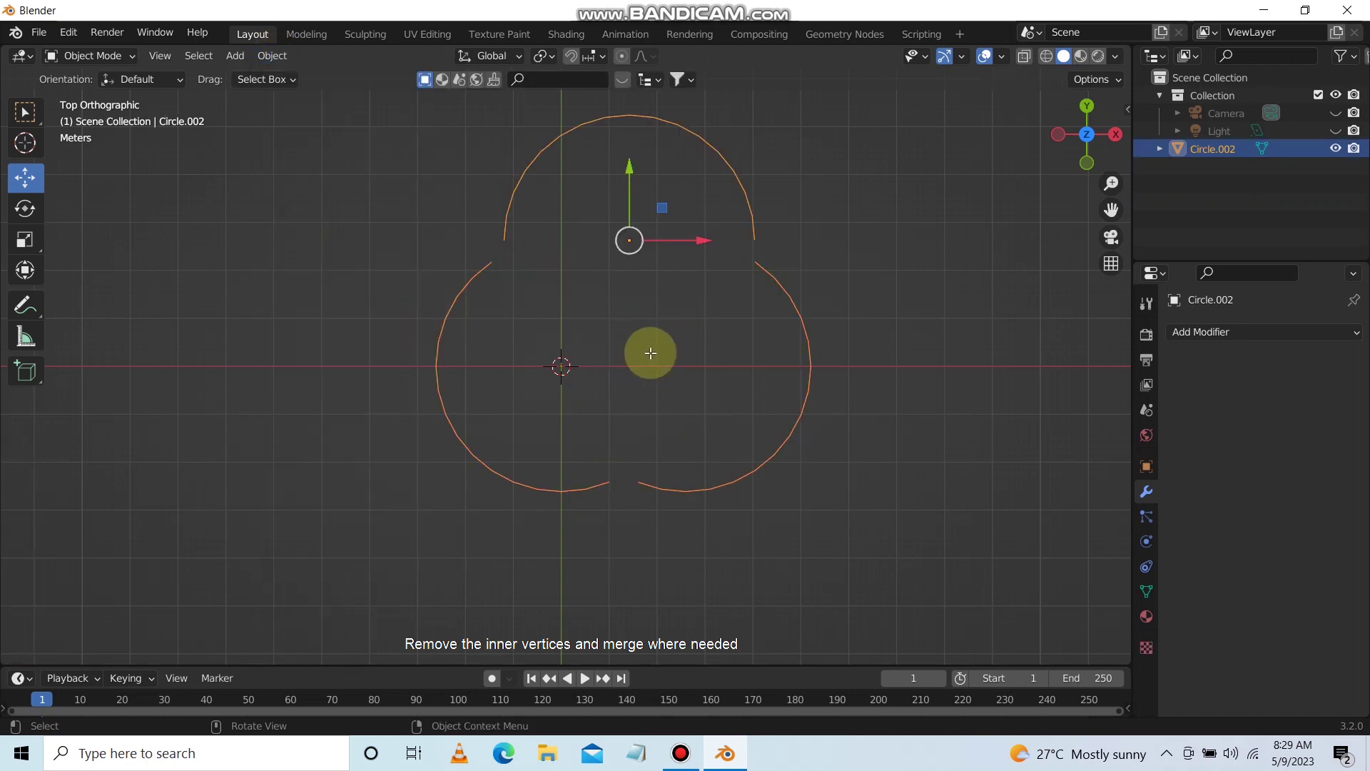
key(Tab)
- Merge the vertex pairs at the upper-left, right and bottom notches to close the outline
drag(515, 242, 492, 268)
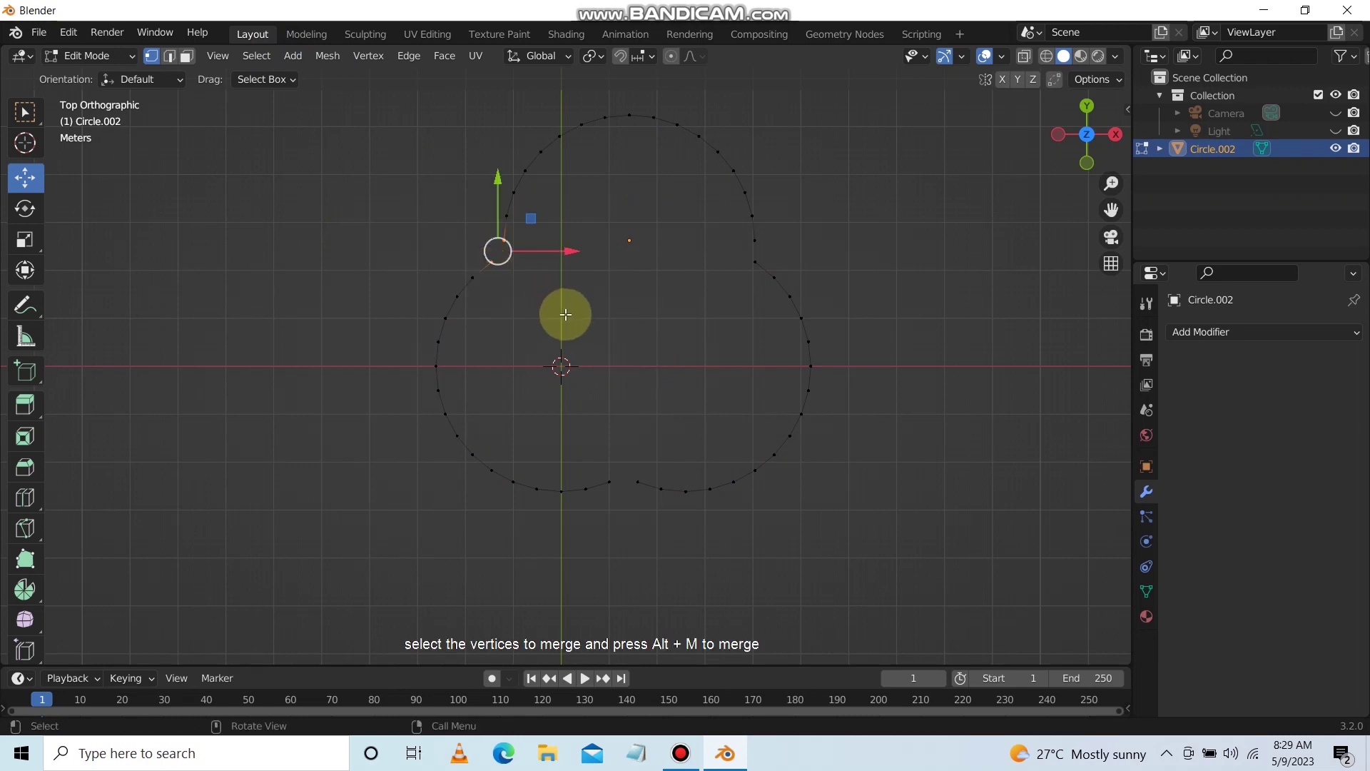
key(alt+m)
click(568, 324)
drag(745, 228, 762, 275)
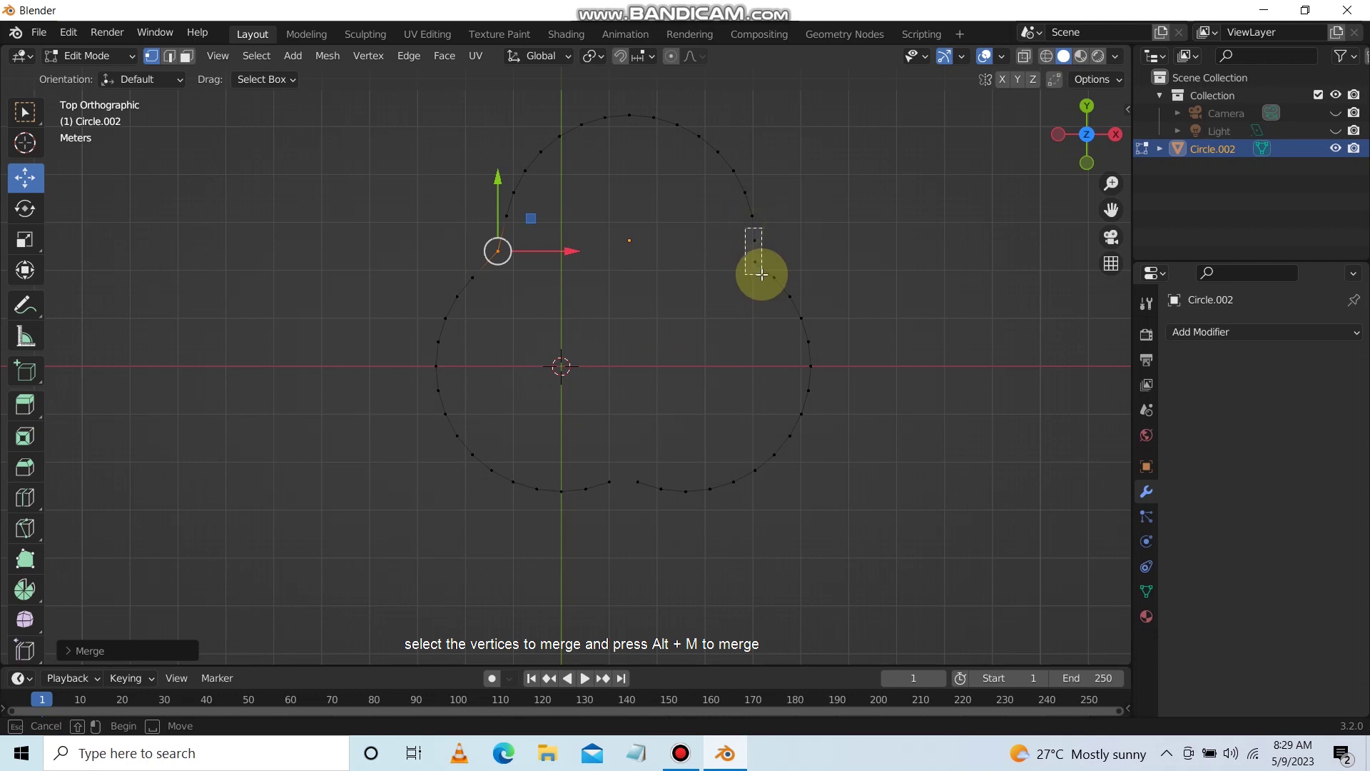
key(alt+m)
click(759, 276)
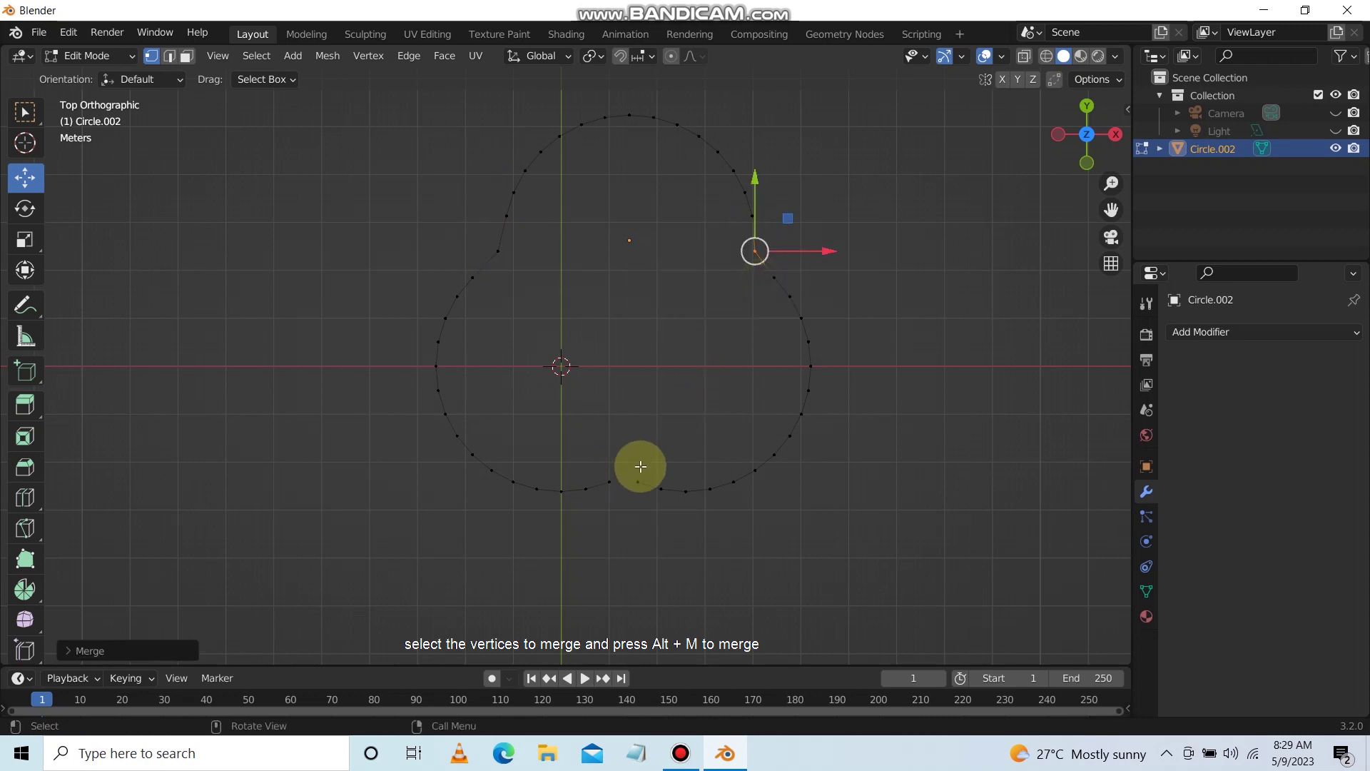
drag(640, 466, 604, 486)
key(alt+m)
click(607, 474)
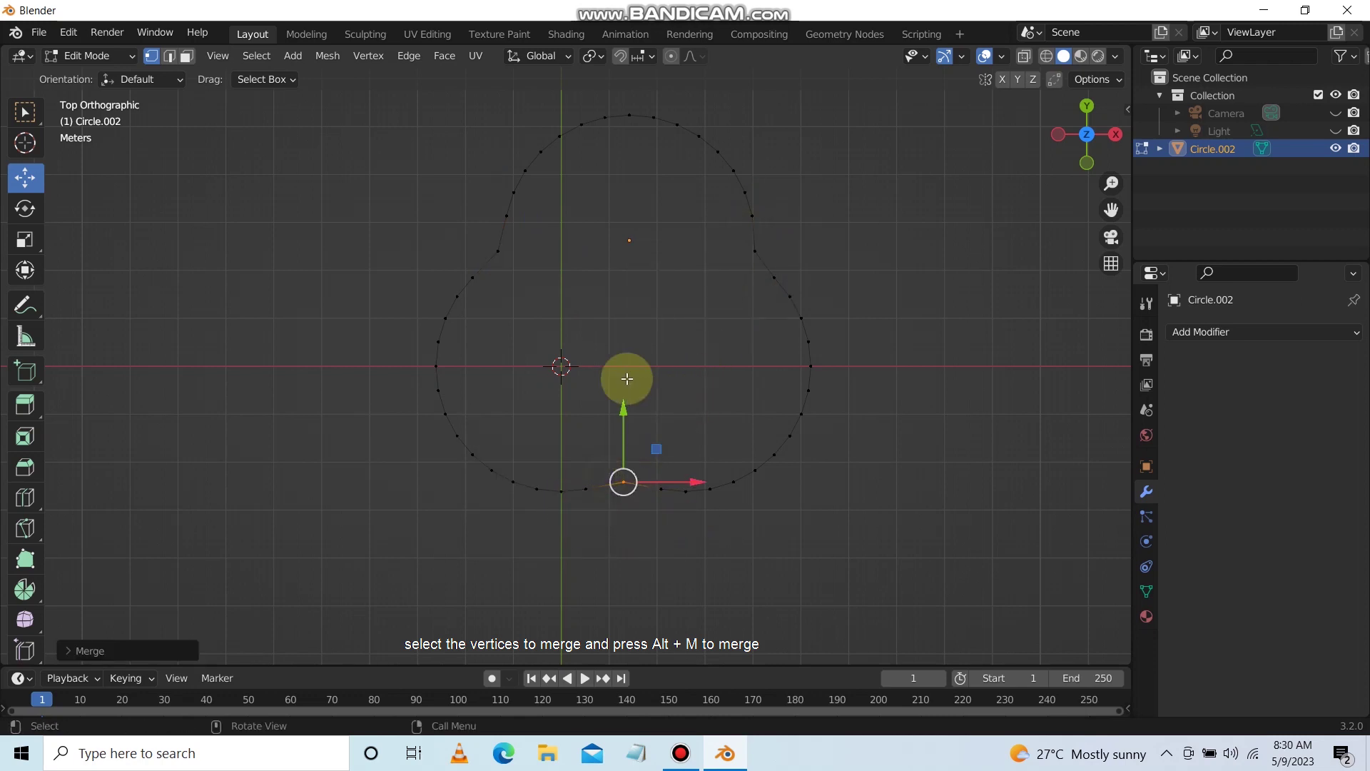
- Set the outline's origin to geometry and move it to the world origin
key(Tab)
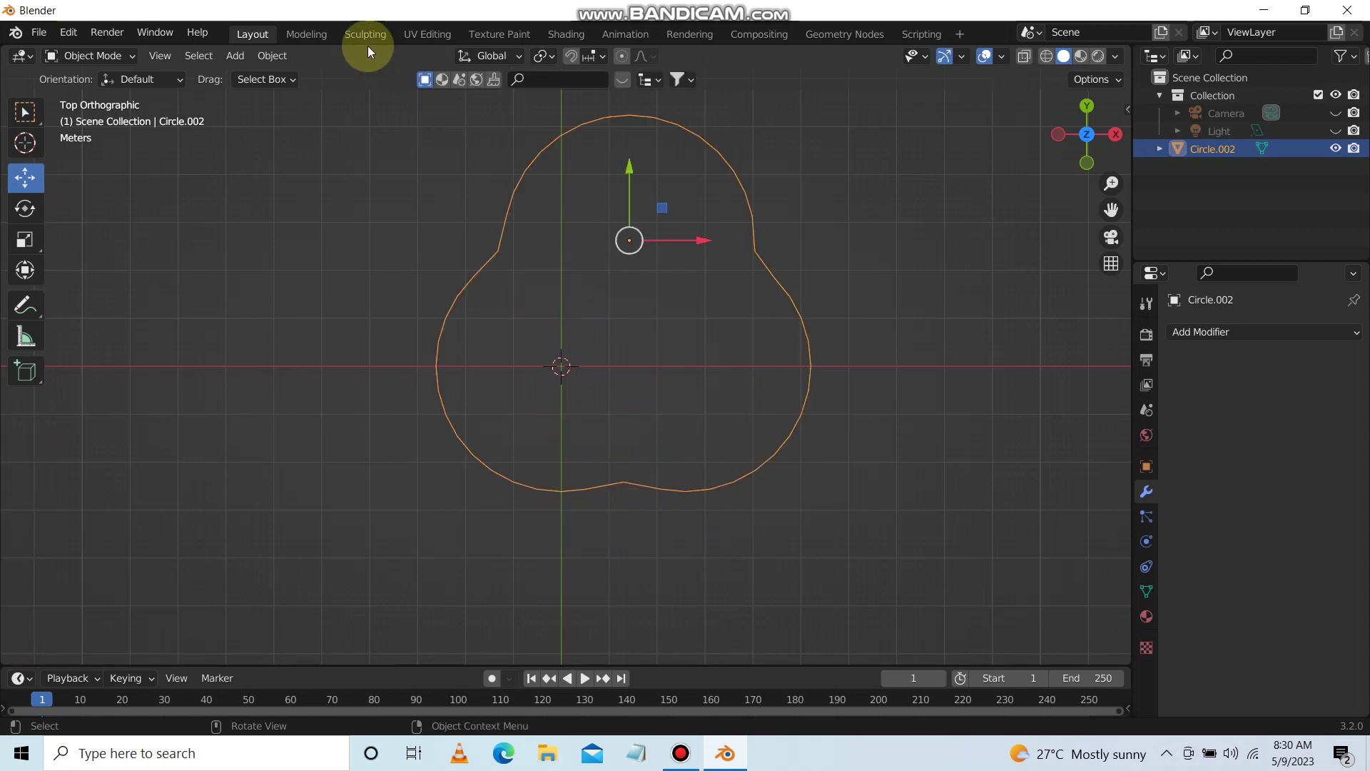
click(272, 57)
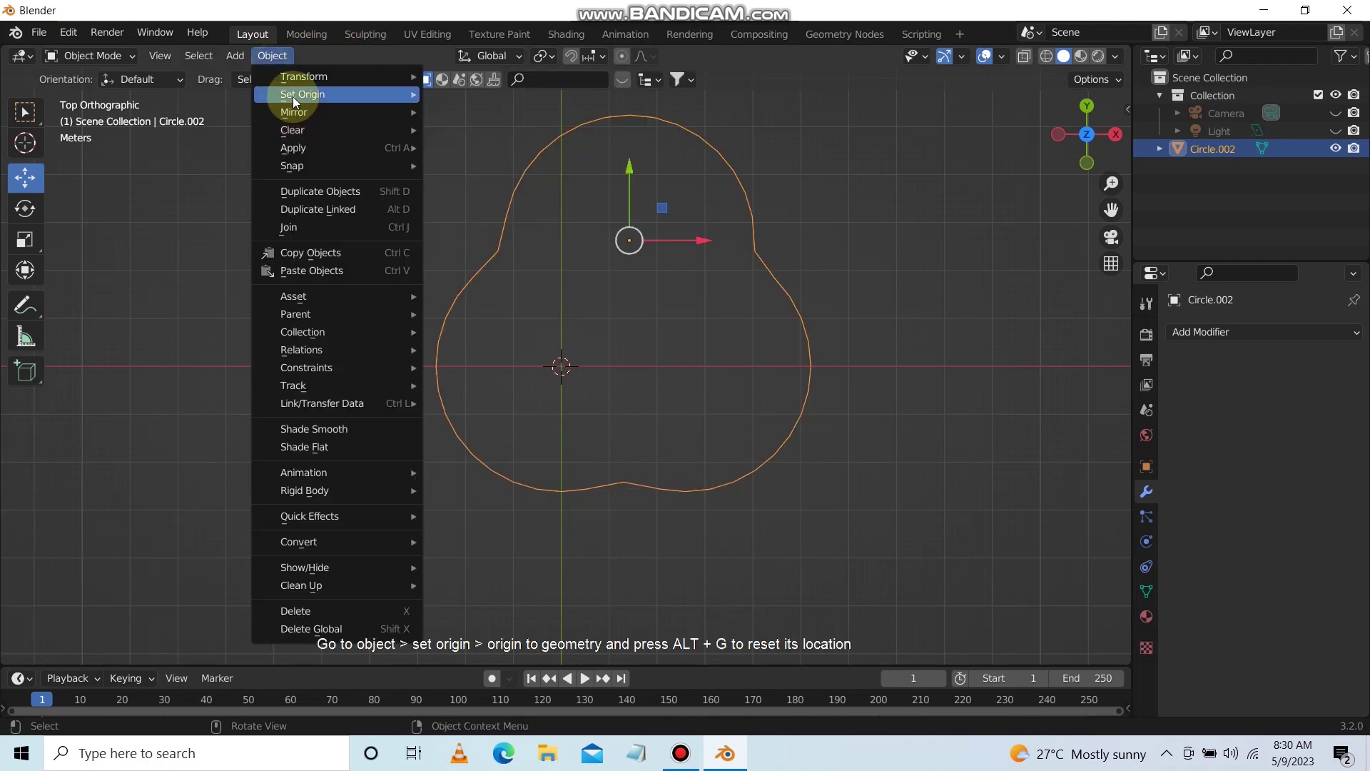
click(484, 117)
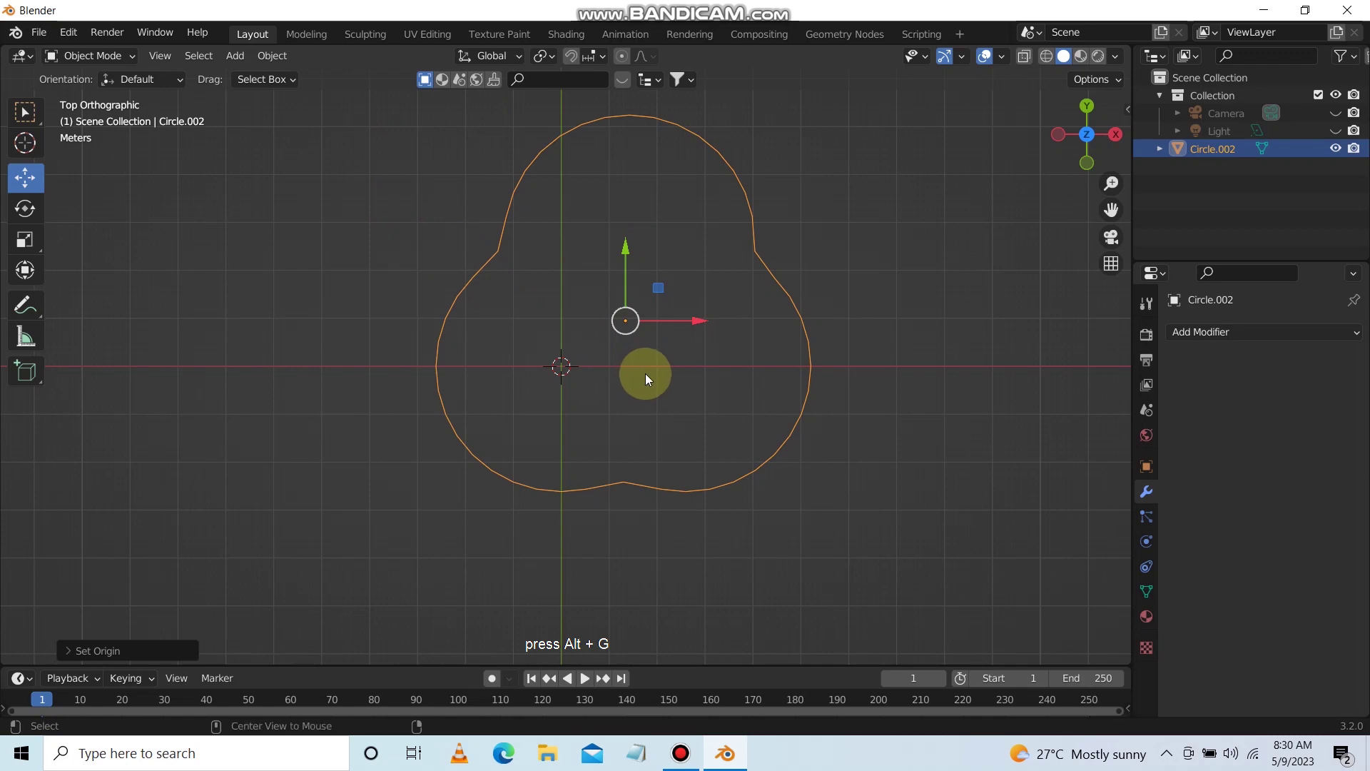
key(alt+g)
drag(1102, 162, 1071, 207)
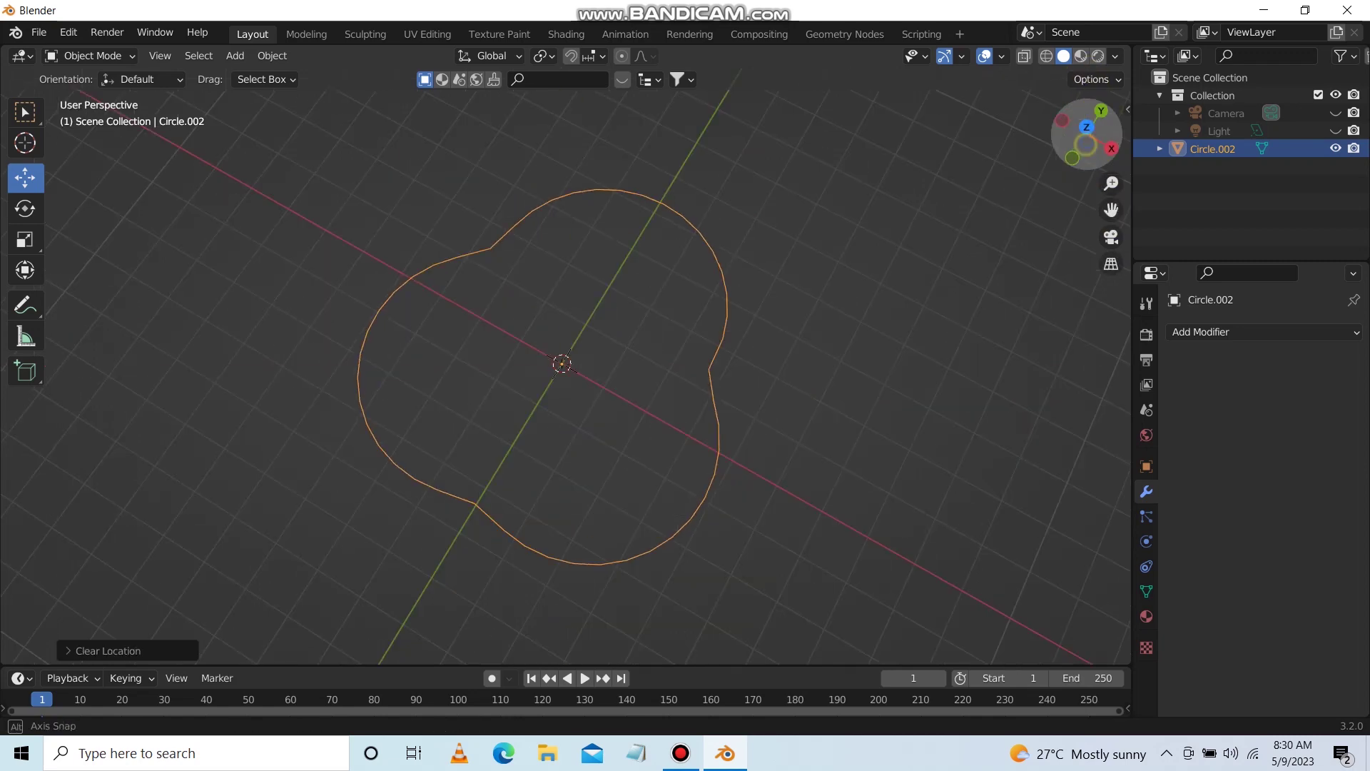
scroll(655, 320, down, 2)
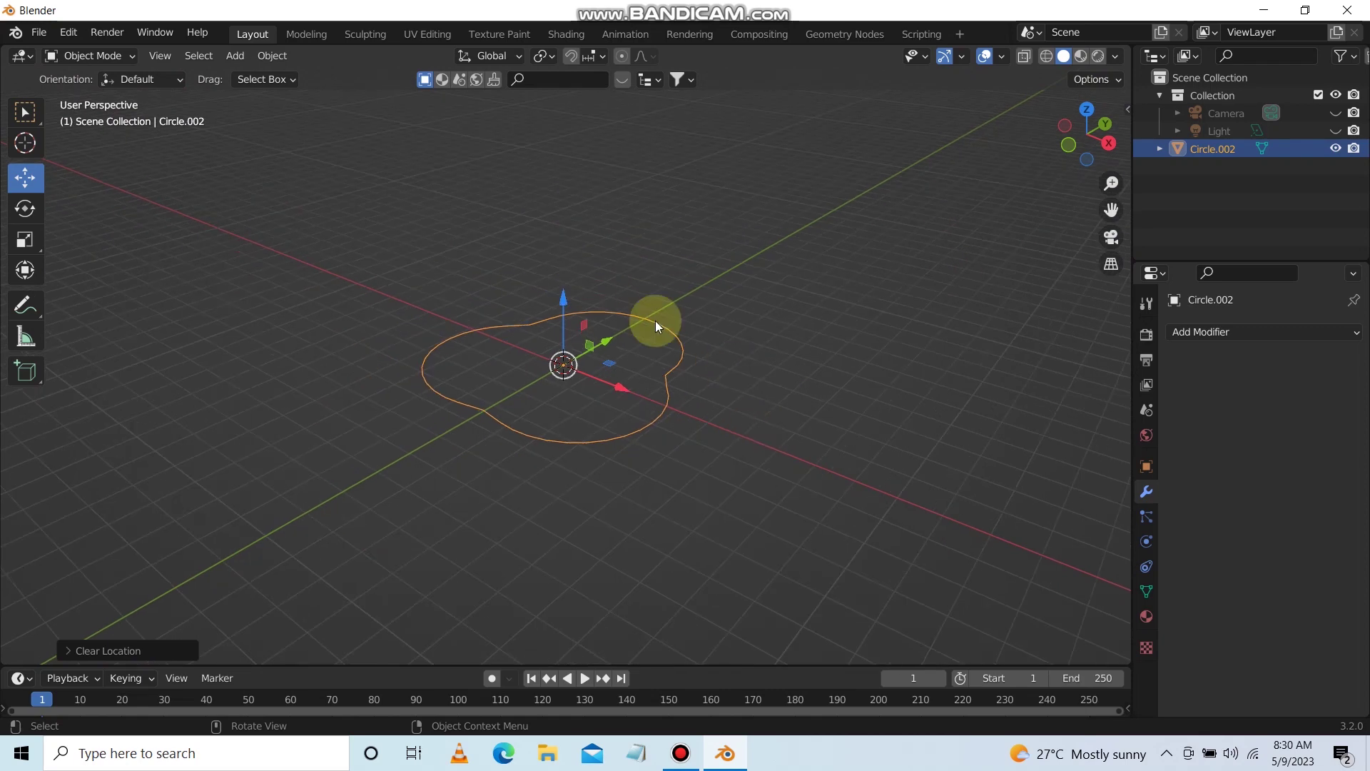
- Add a Screw modifier with a 5 m offset and 3 iterations
click(1188, 332)
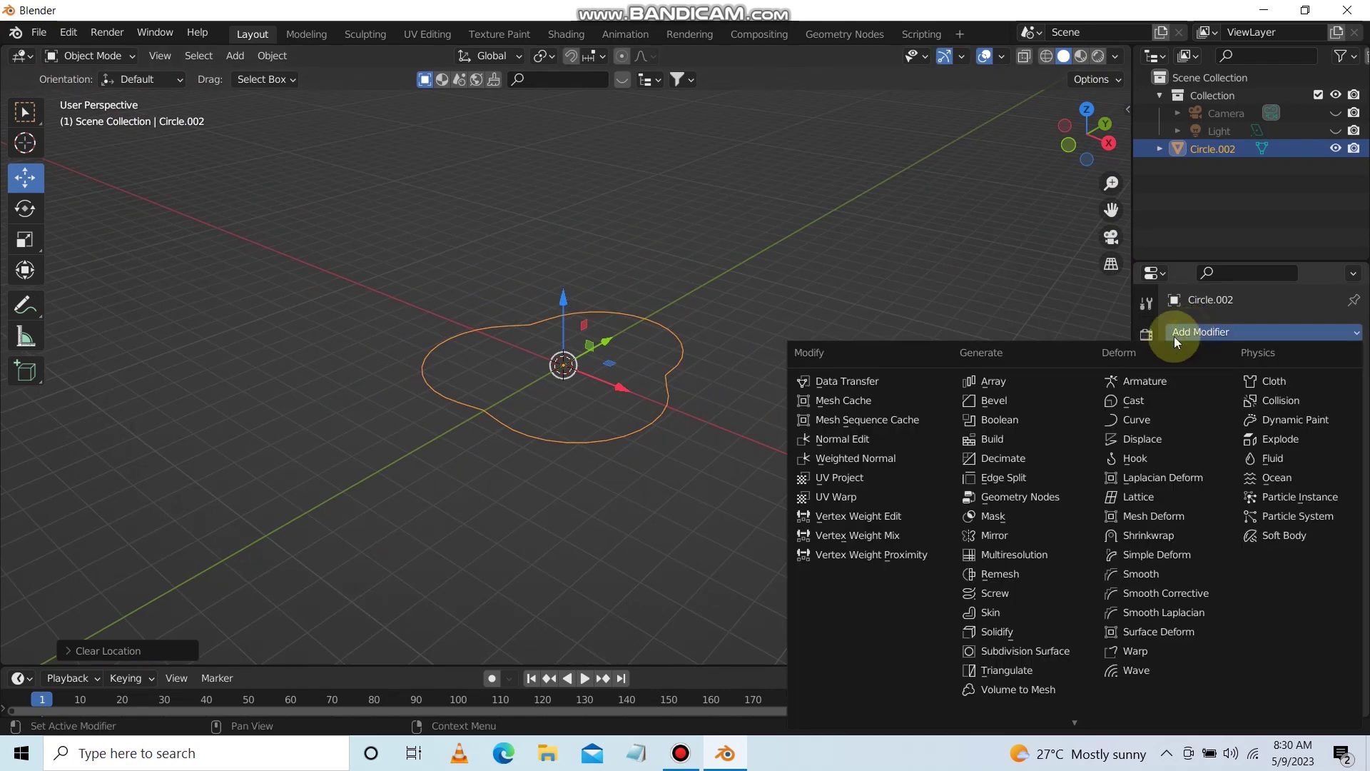
click(1007, 594)
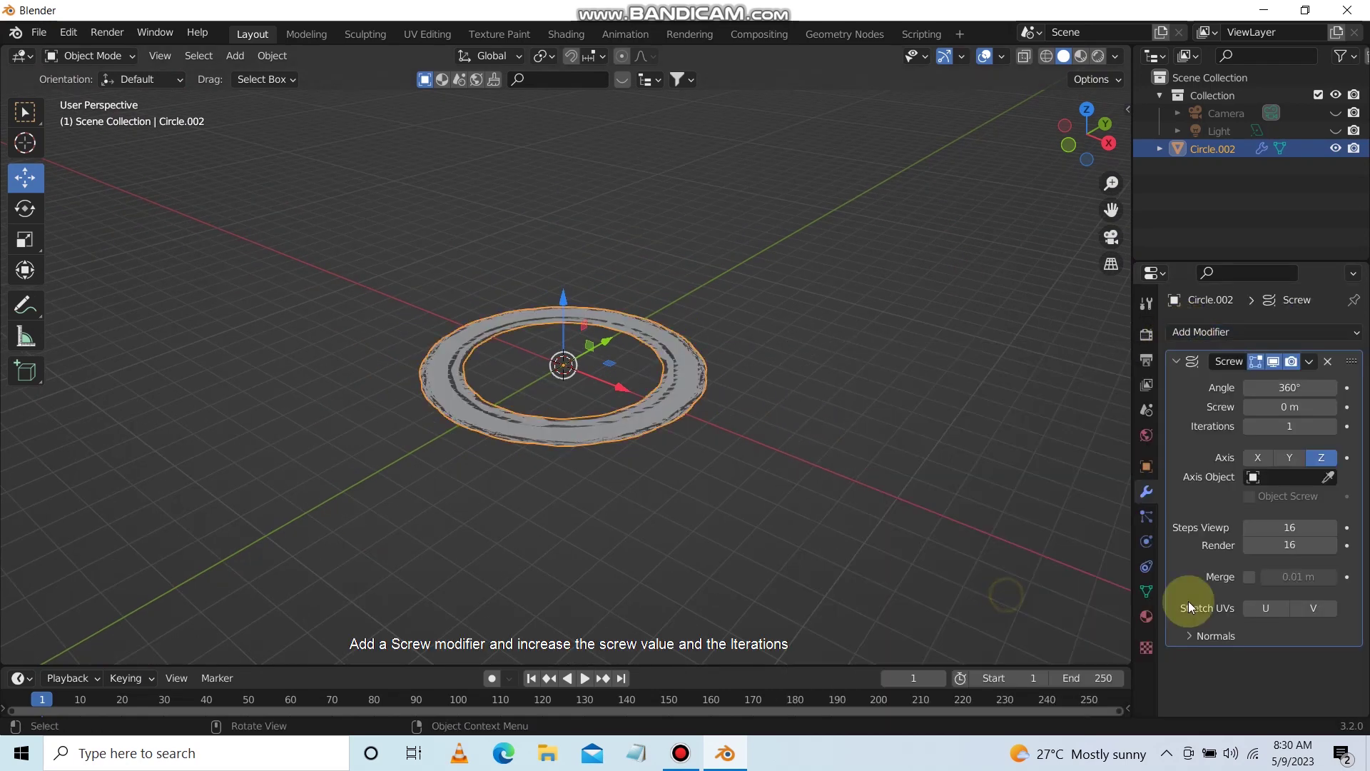
click(1287, 407)
text(5)
key(Return)
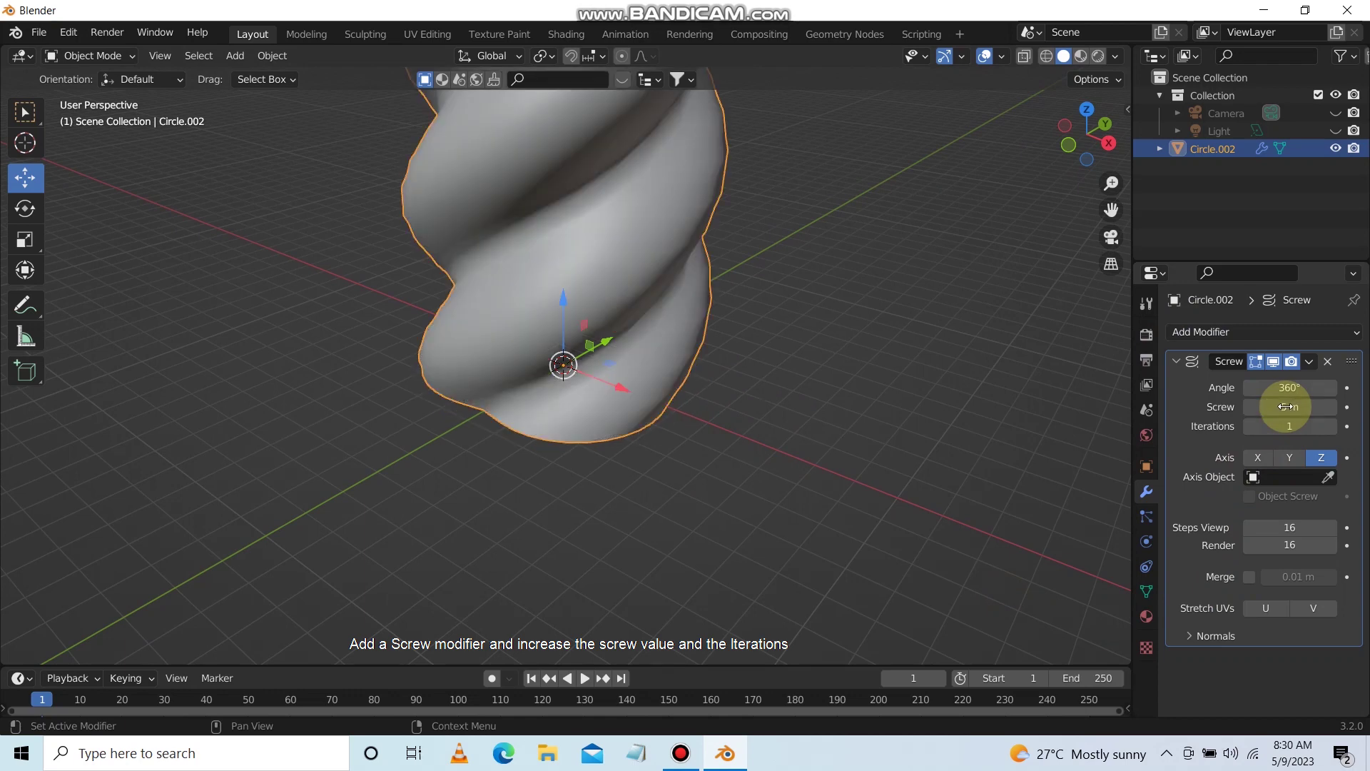
click(1290, 423)
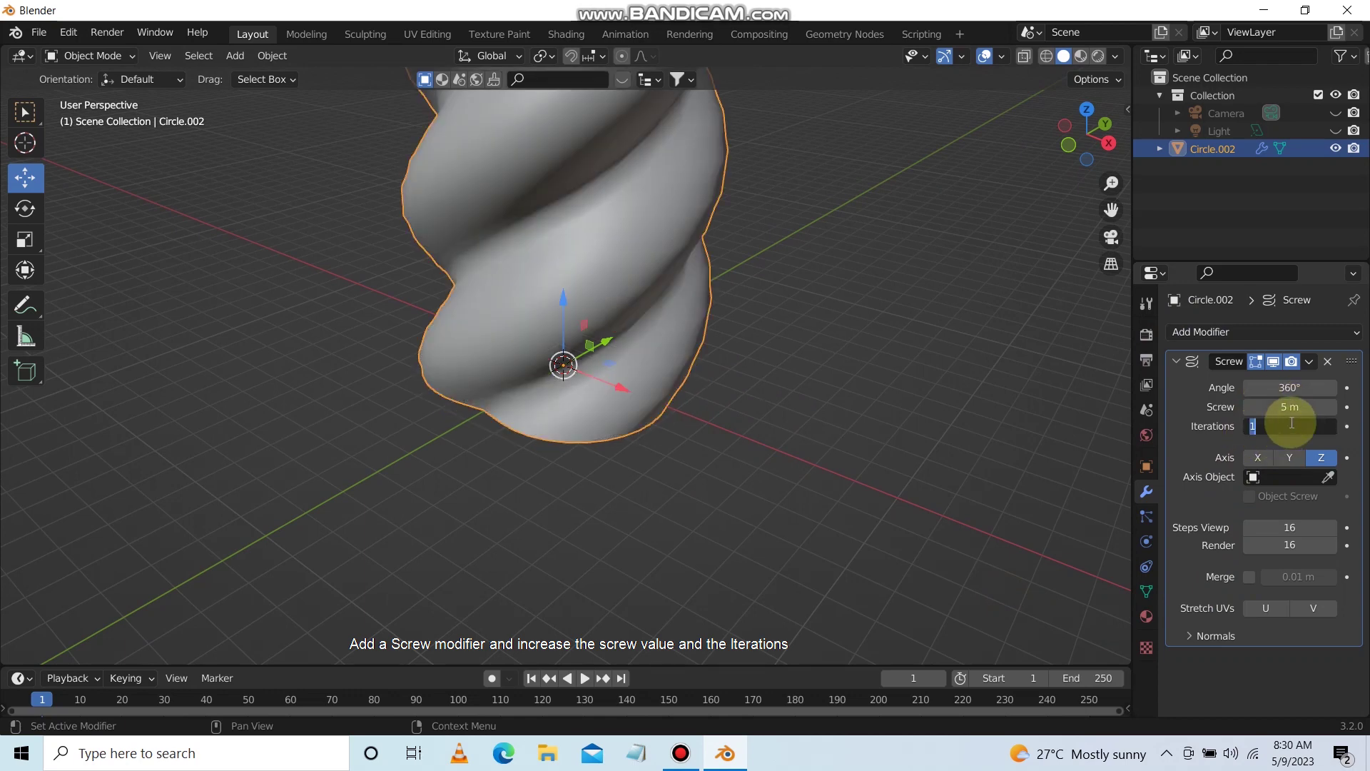
text(3)
key(Return)
- Shrink the rope to about a third and flip the Screw normals, checking with Face Orientation
key(s)
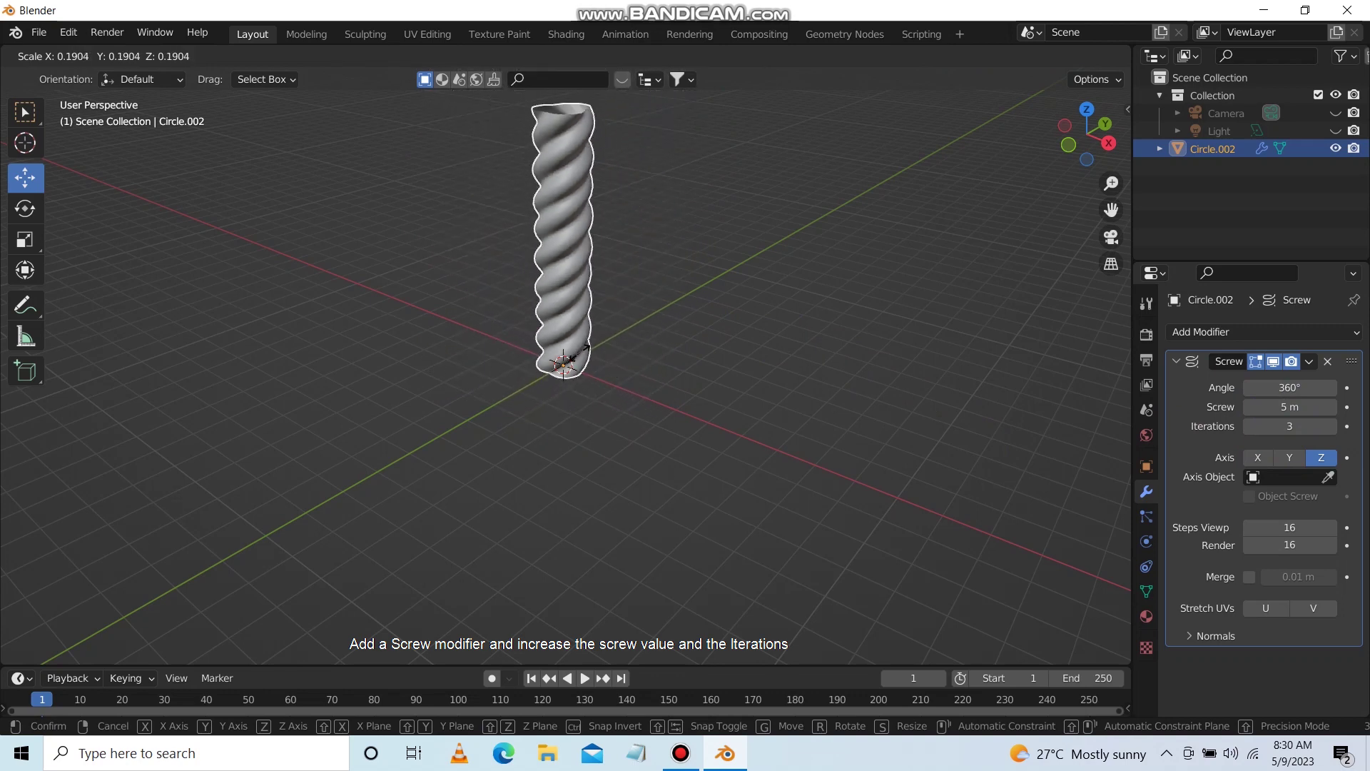
click(616, 352)
click(1002, 57)
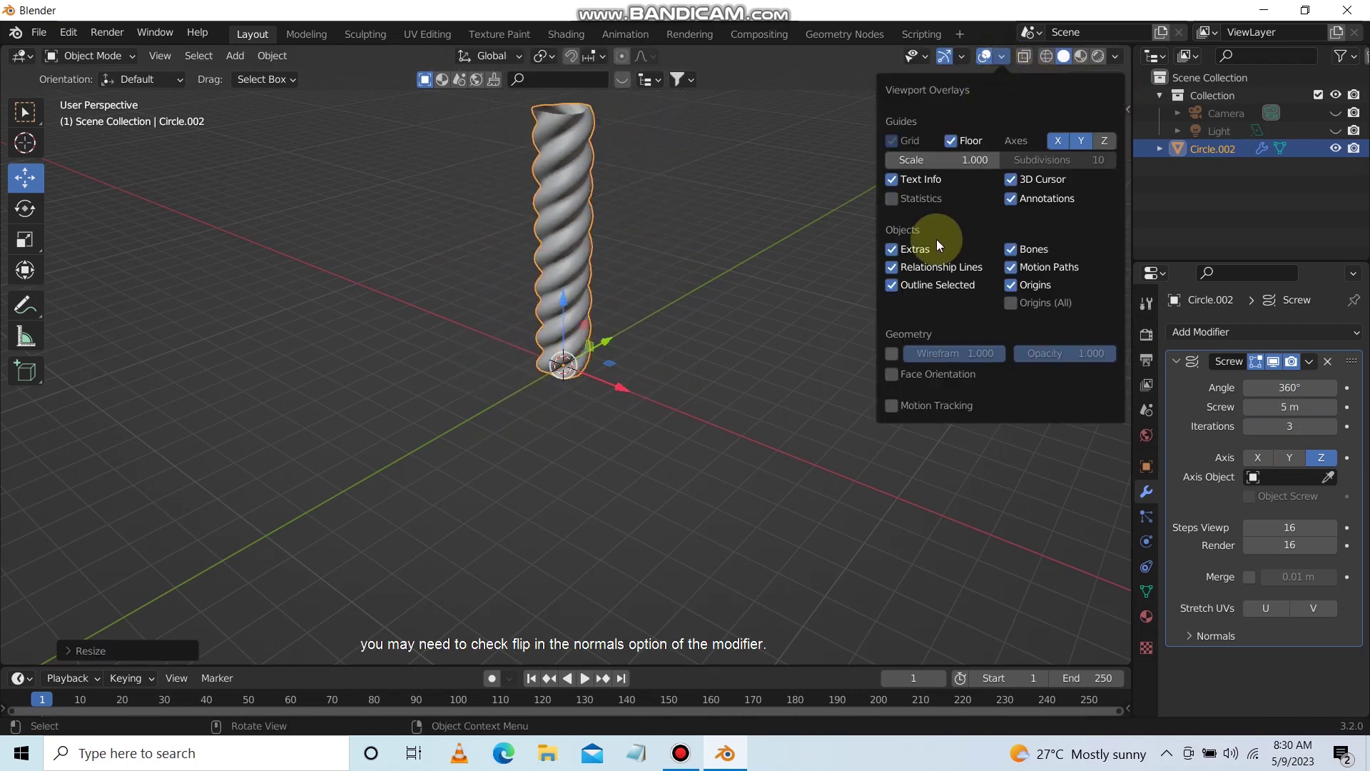
click(894, 374)
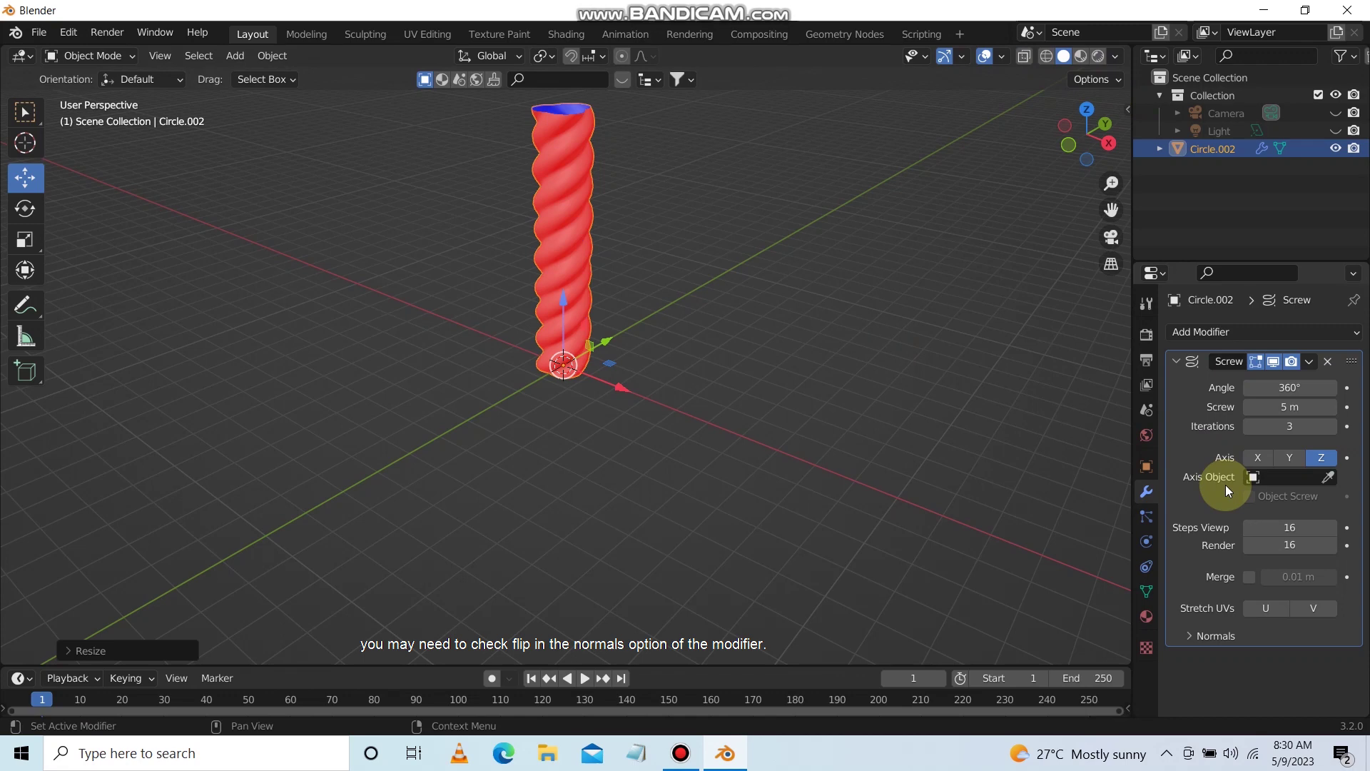
click(1192, 637)
click(1249, 700)
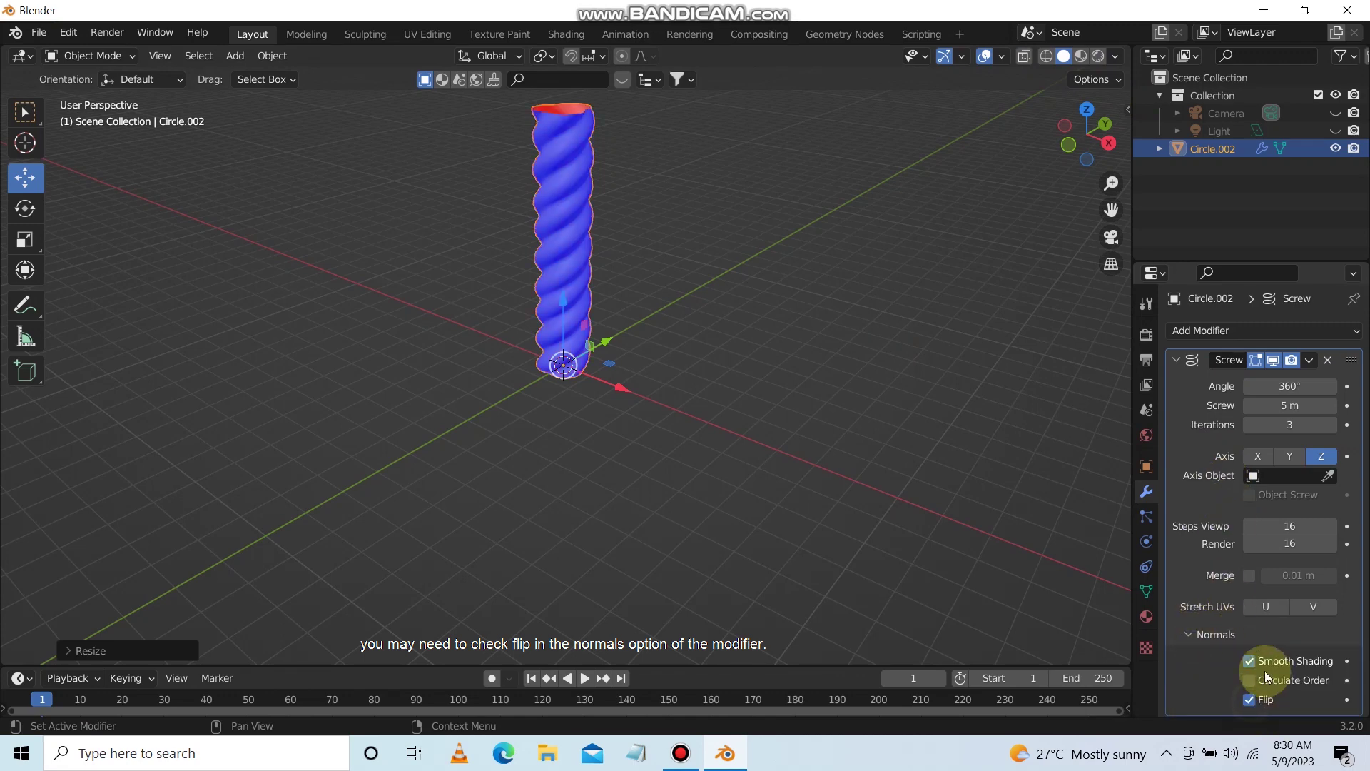
click(1001, 57)
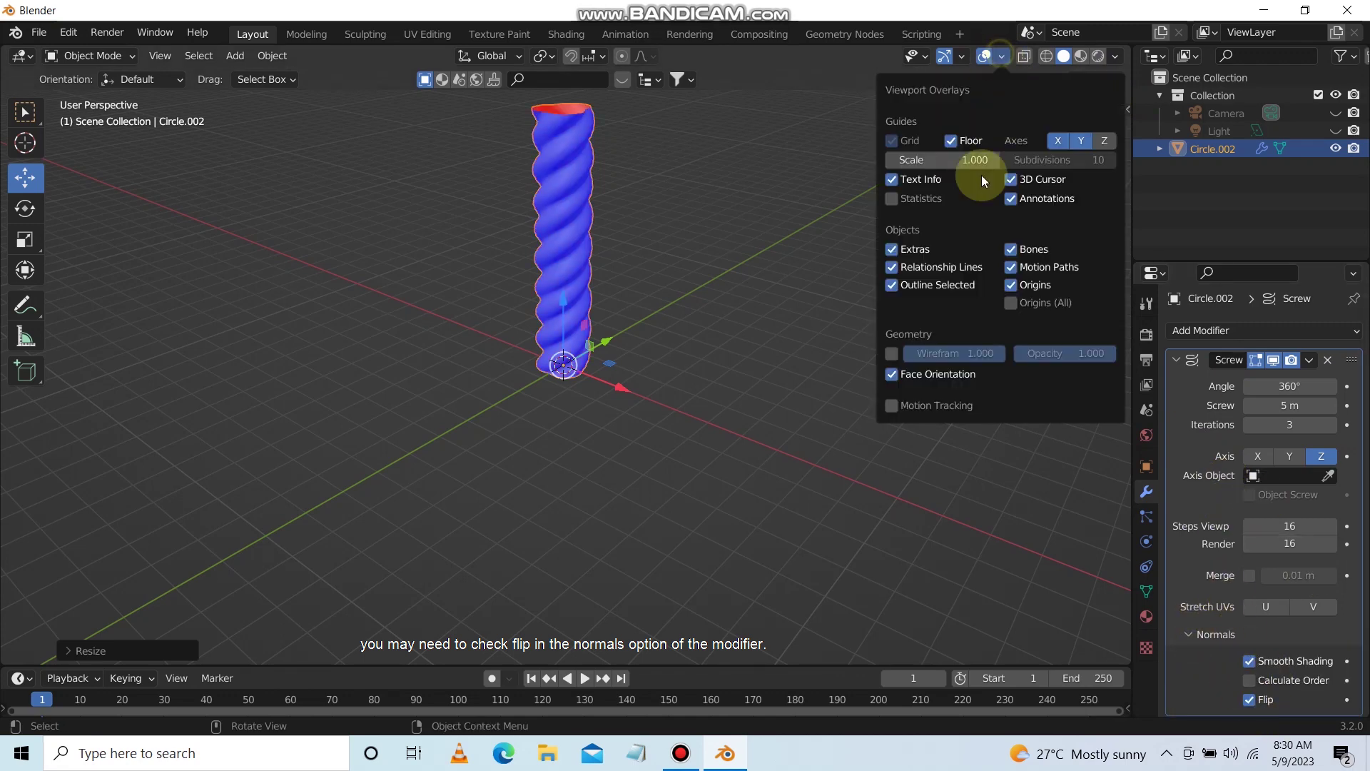
click(900, 377)
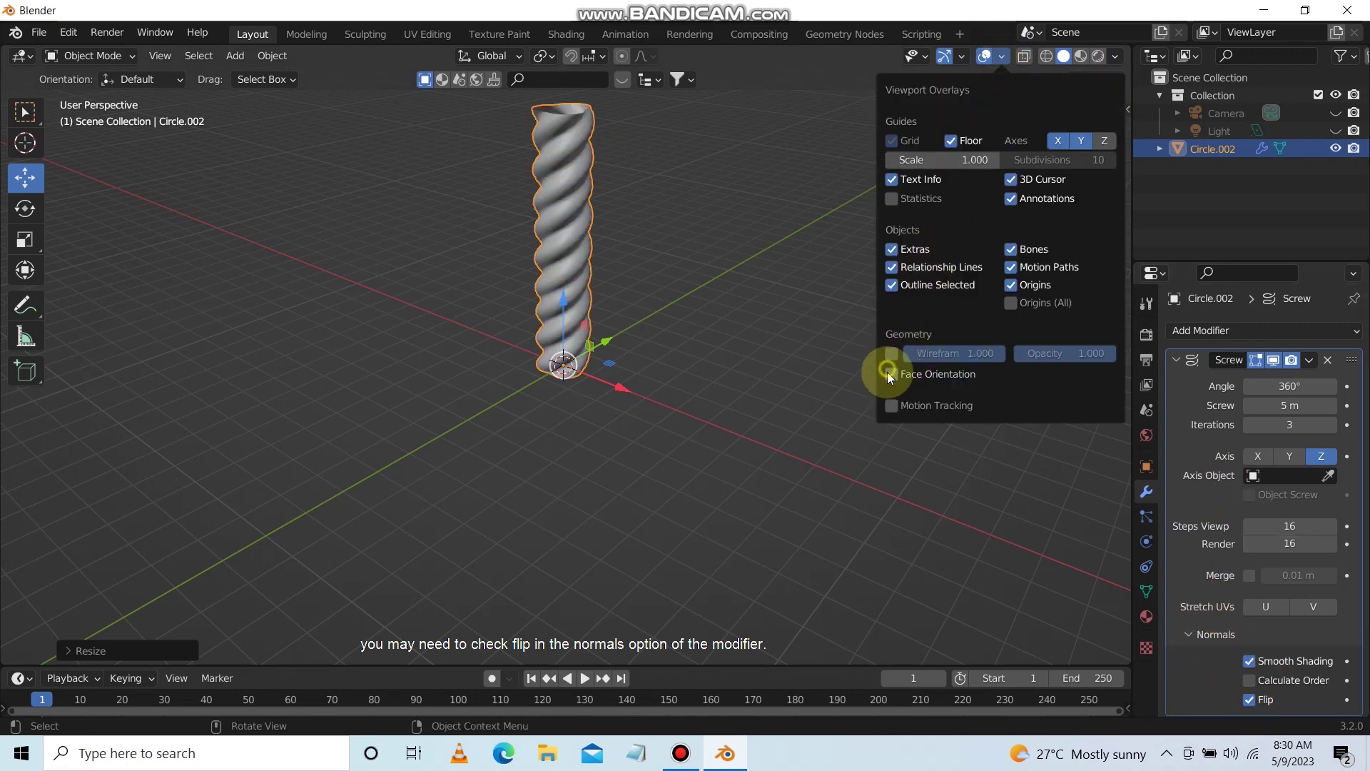
click(1004, 56)
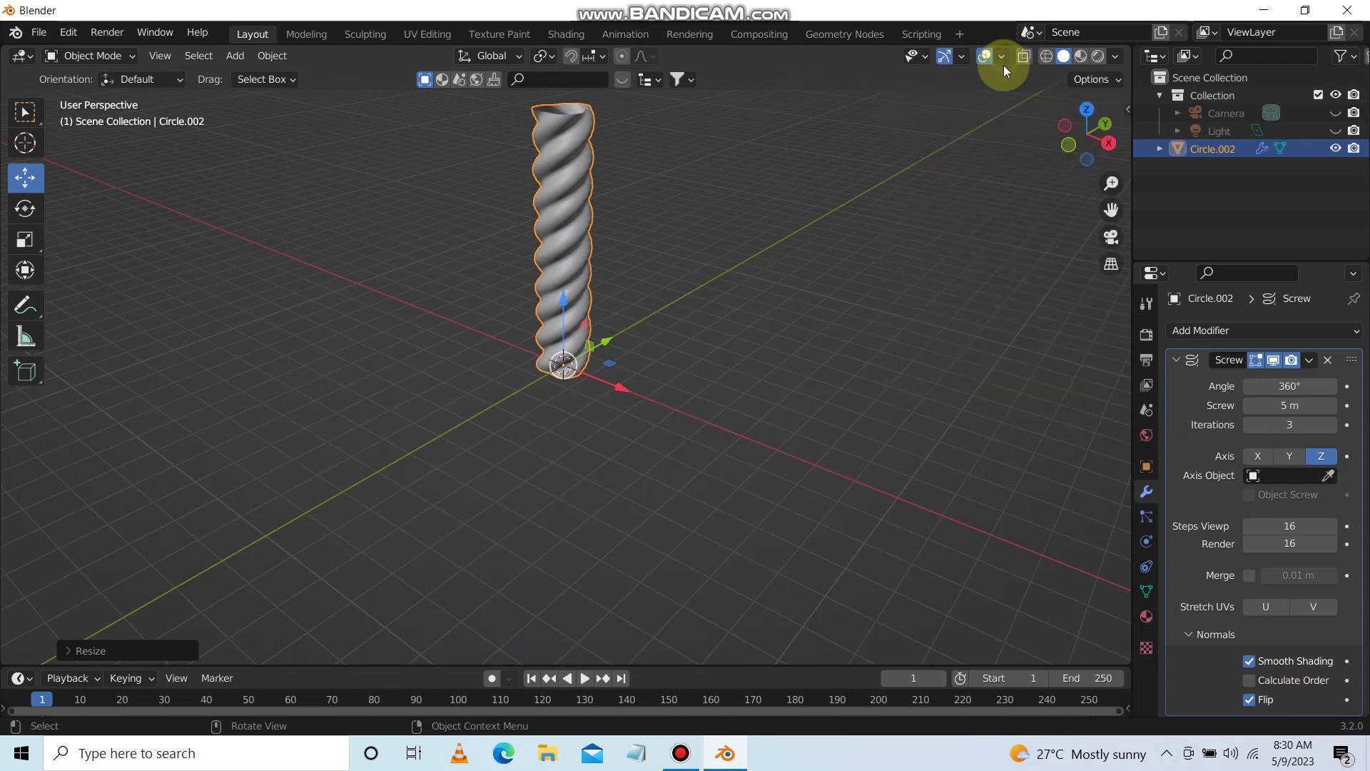
- In Preferences add-ons, filter by 'ext' and enable Add Curve: Extra Objects
click(70, 36)
click(139, 284)
text(e)
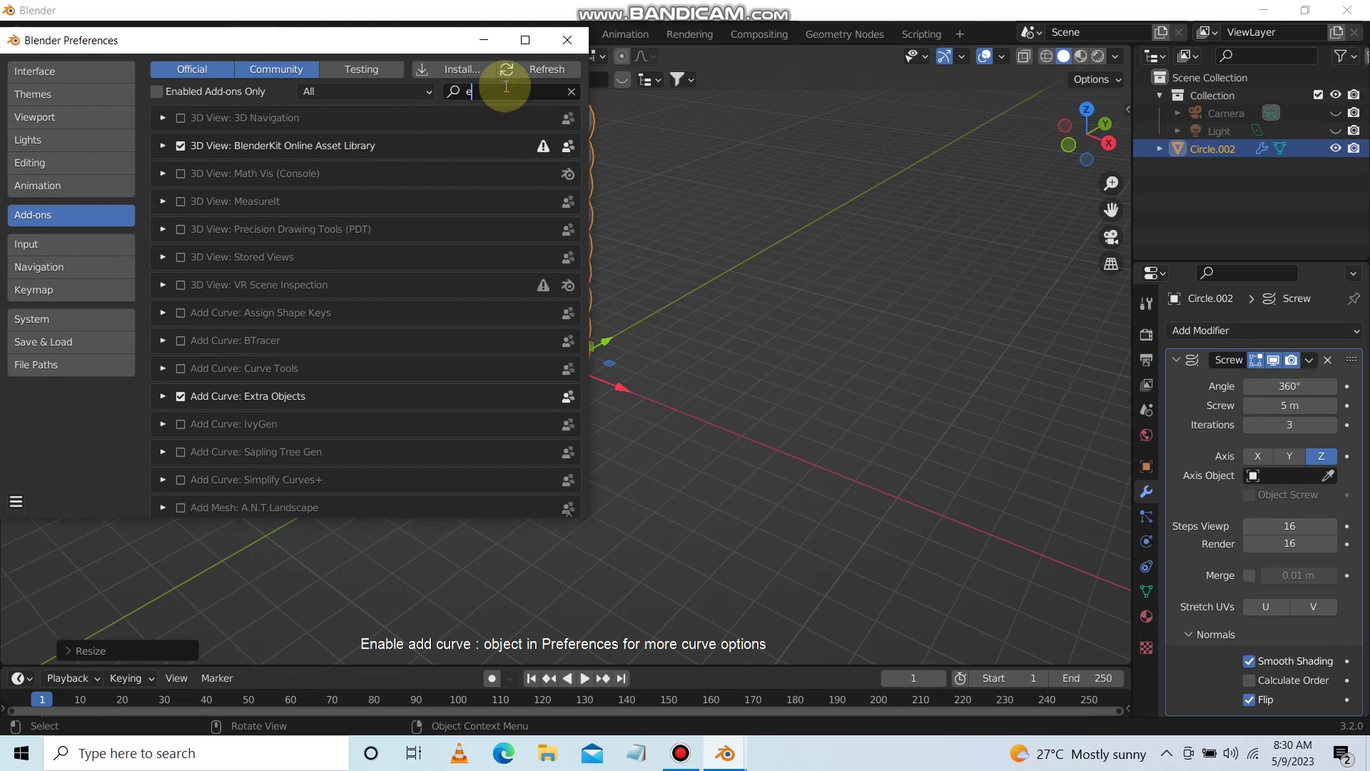
text(xt)
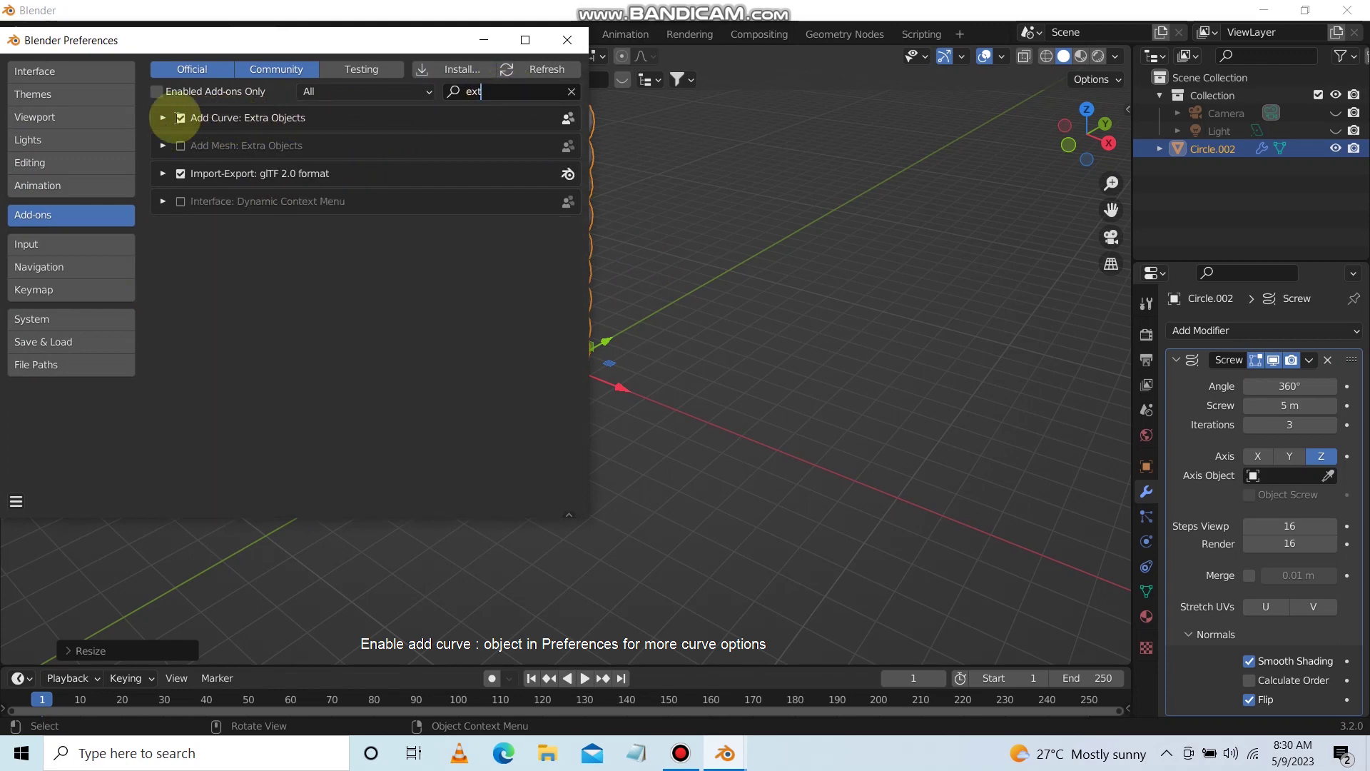
click(180, 119)
click(180, 119)
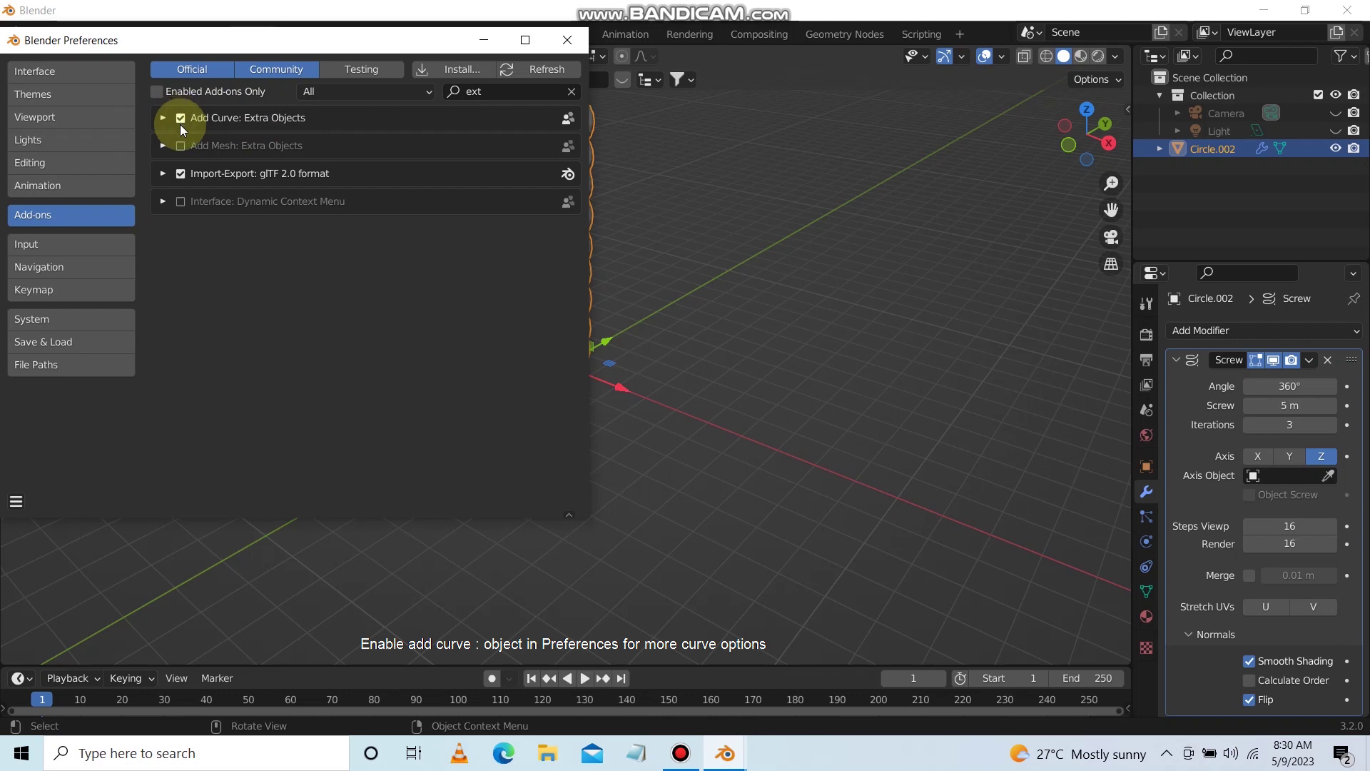
- Add a Torus Knot Plus curve and scale it to about double size
click(565, 41)
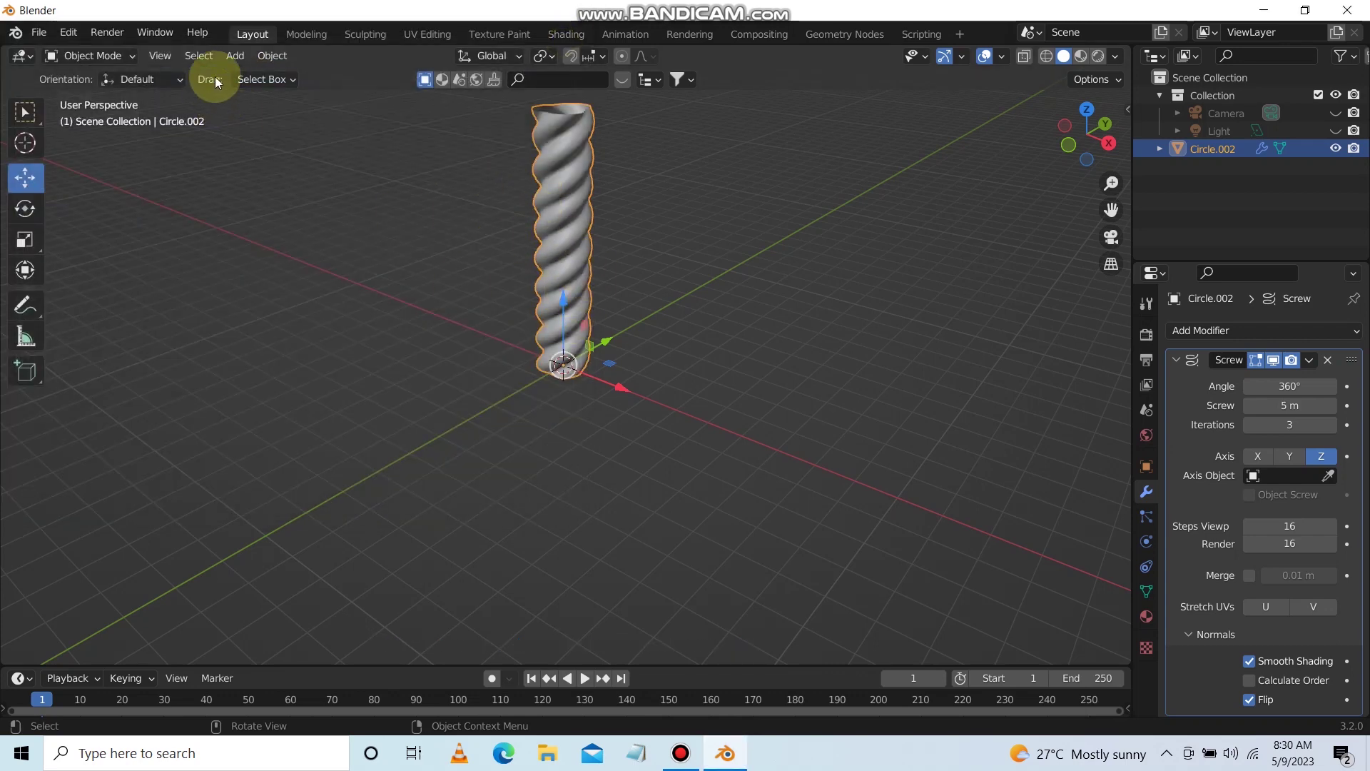
click(225, 57)
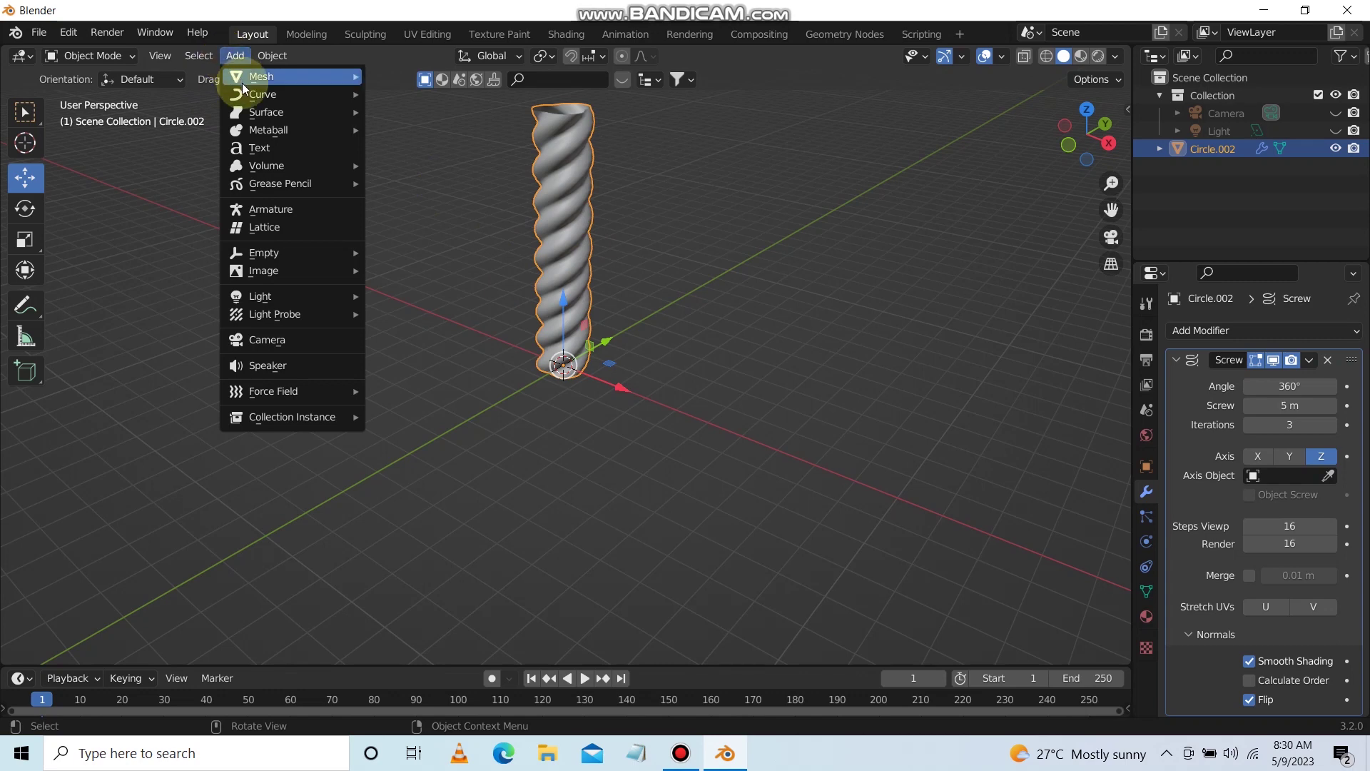
mouse_move(262, 95)
mouse_move(439, 509)
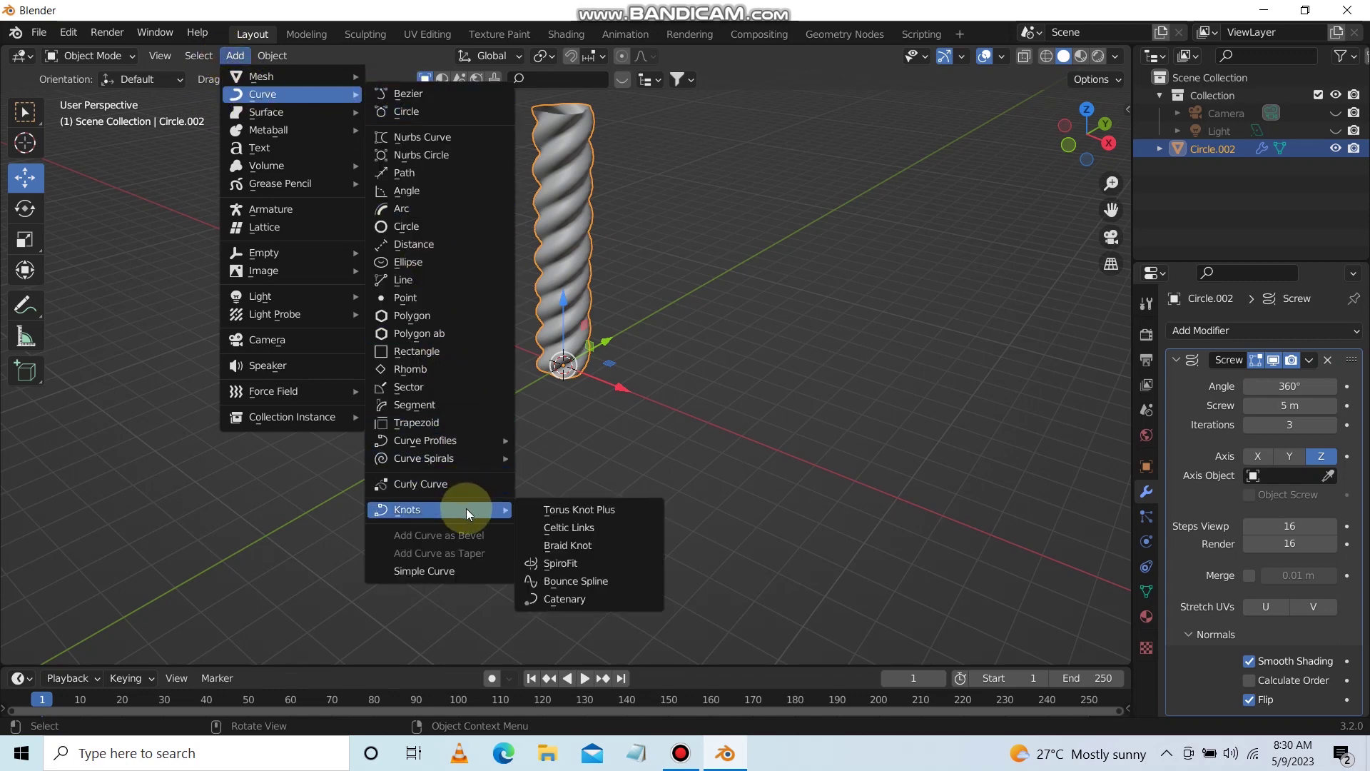
click(574, 508)
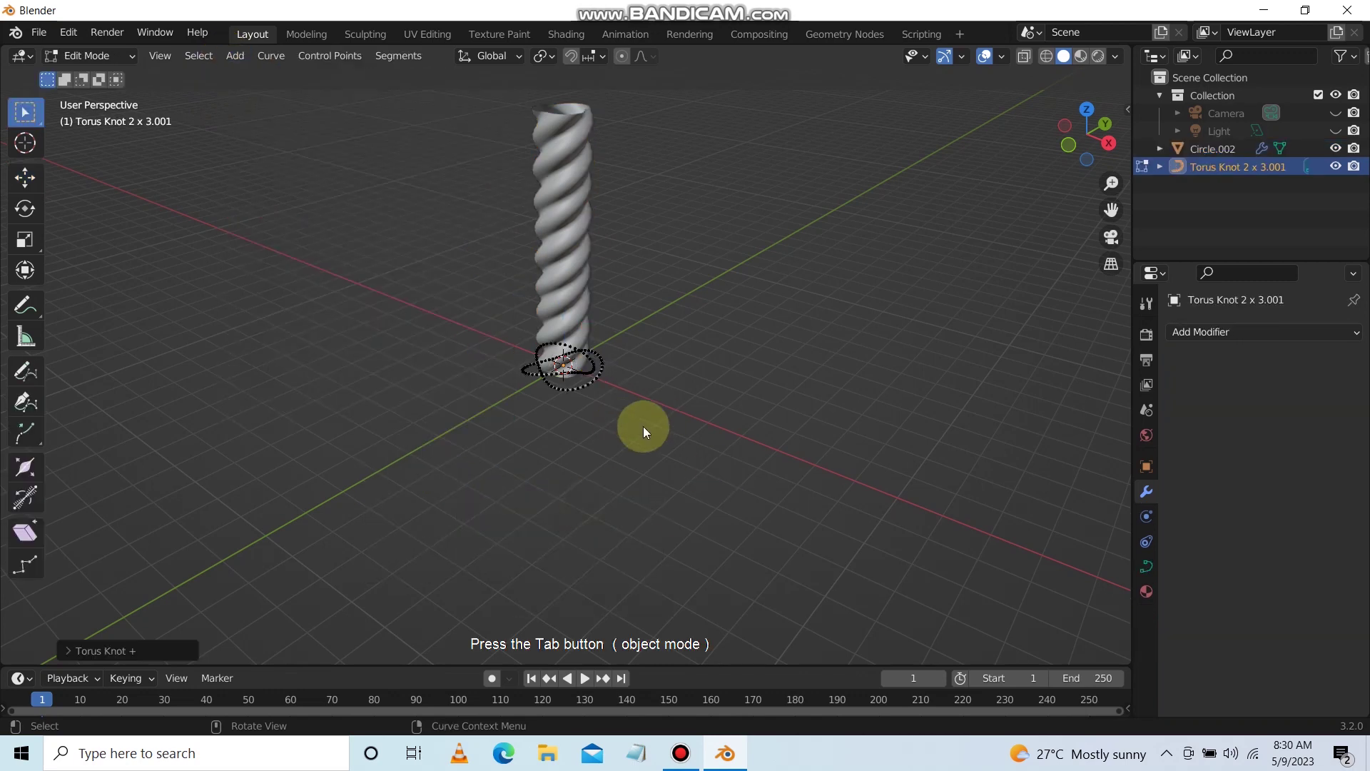
key(Tab)
key(s)
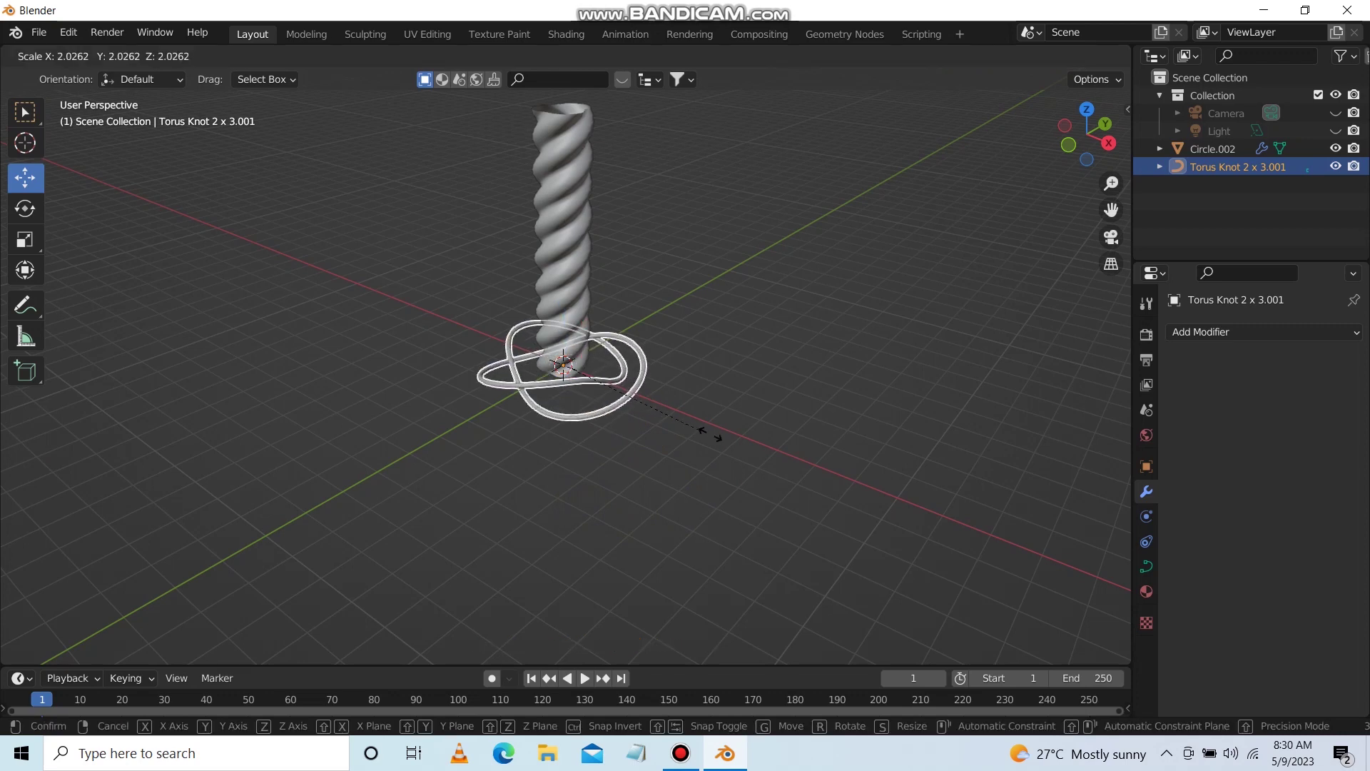
click(774, 455)
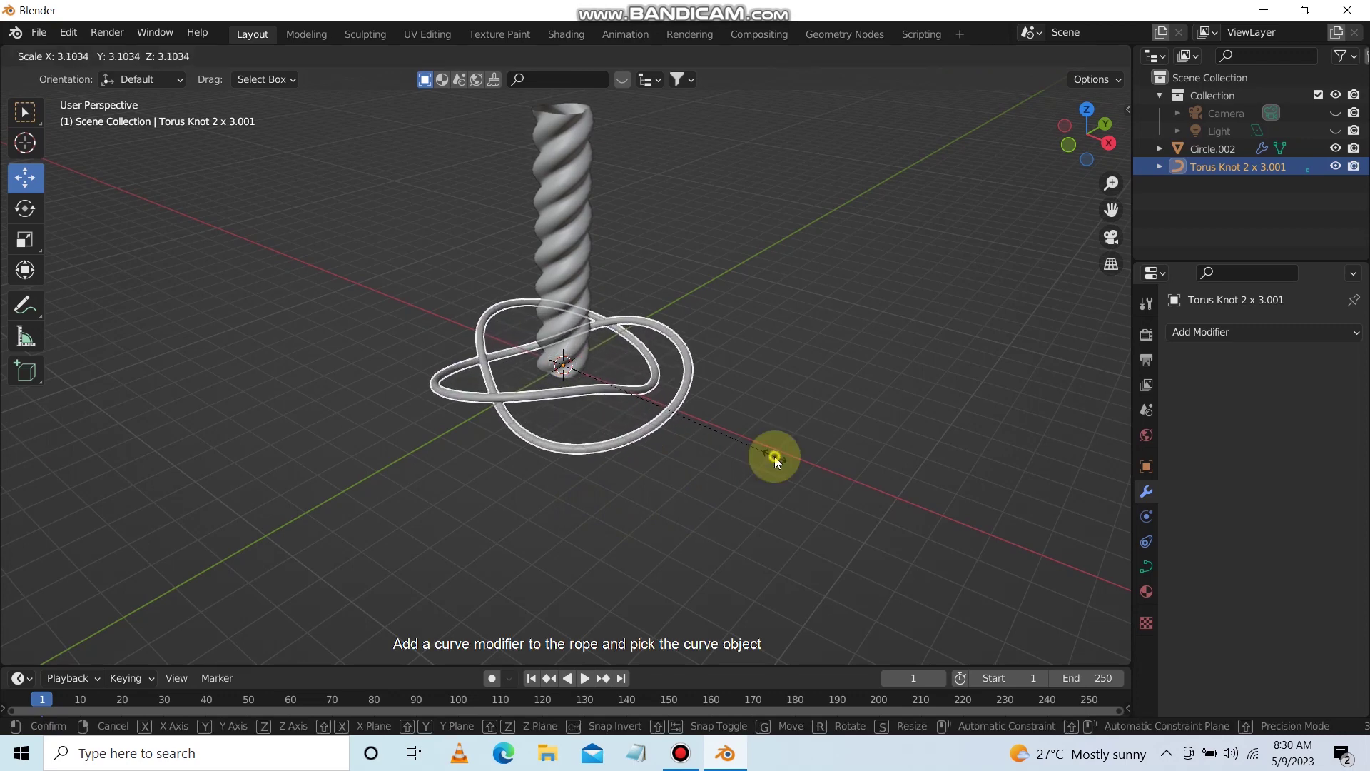
- Give the rope a Curve modifier targeting the torus knot with deform axis Z
click(534, 221)
click(1178, 361)
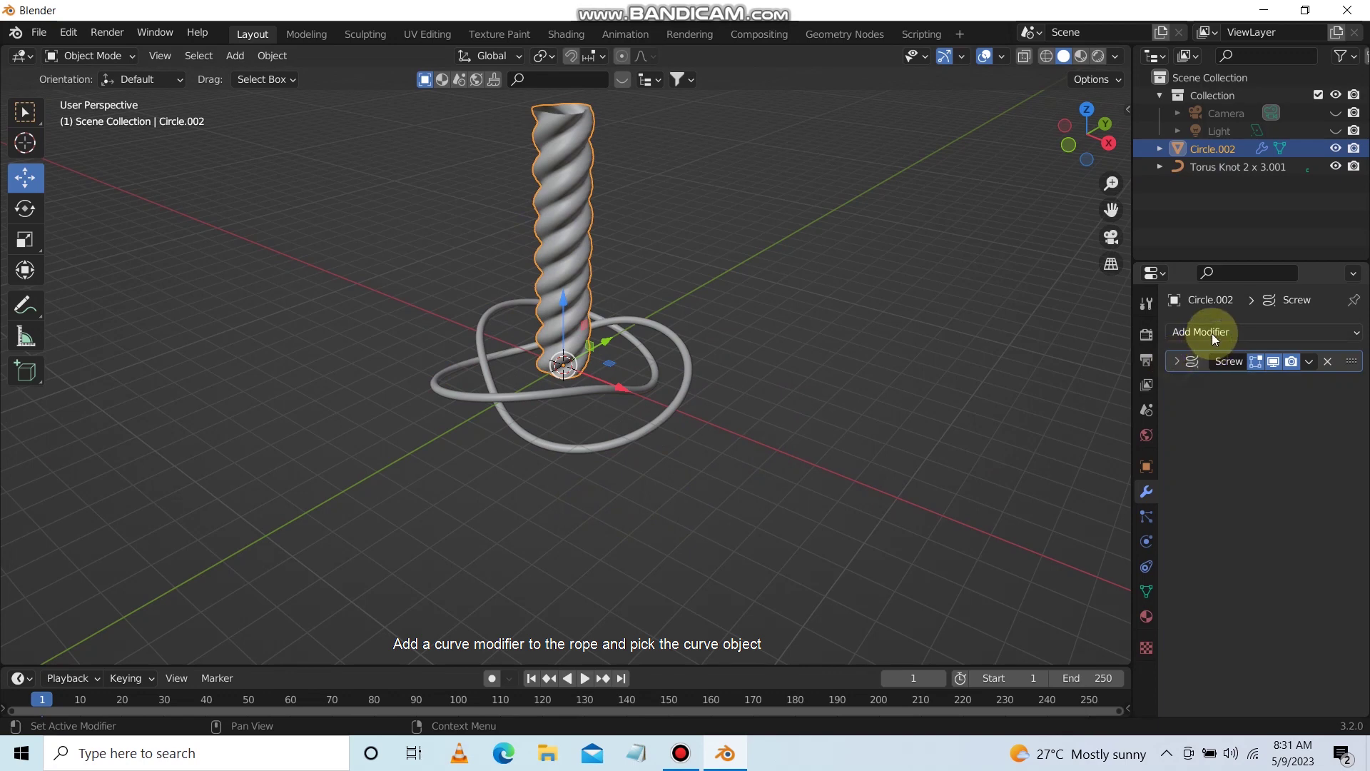
click(1213, 334)
click(1142, 419)
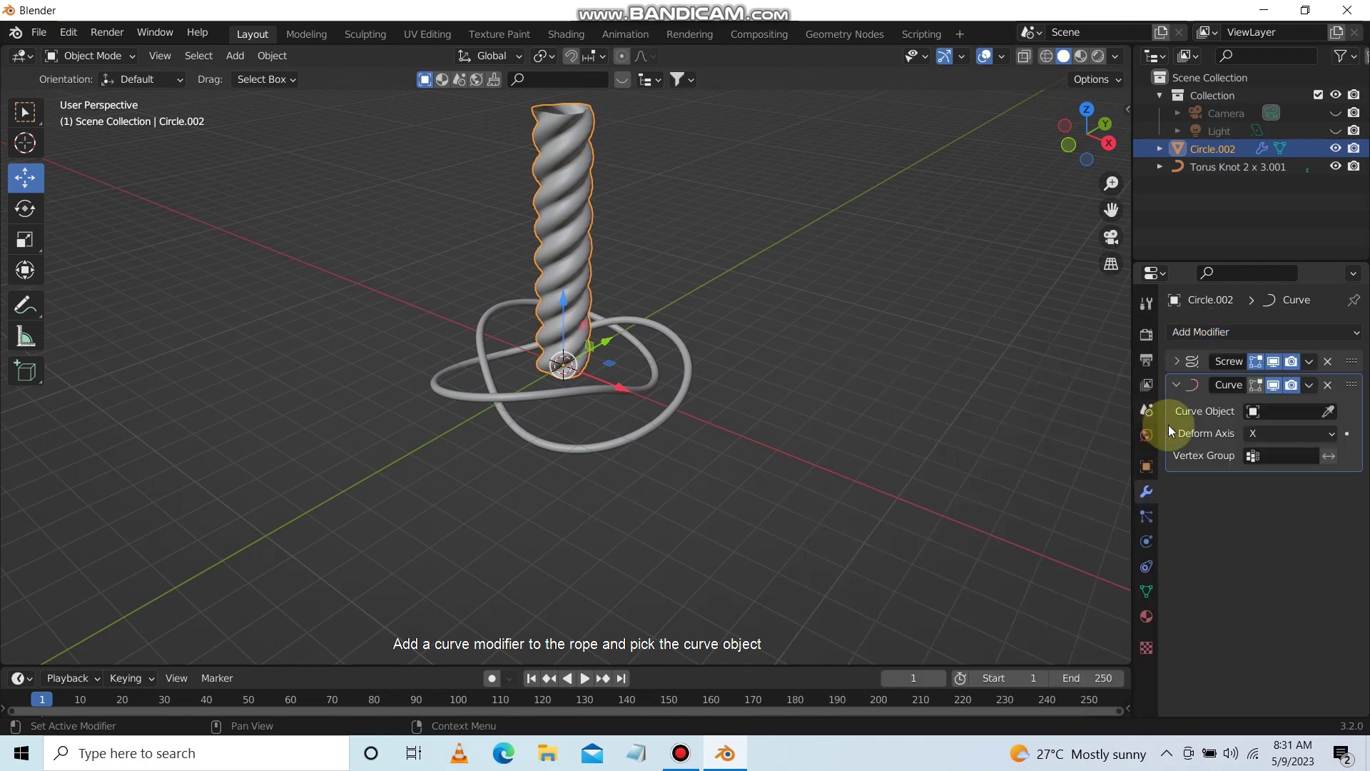
click(1329, 411)
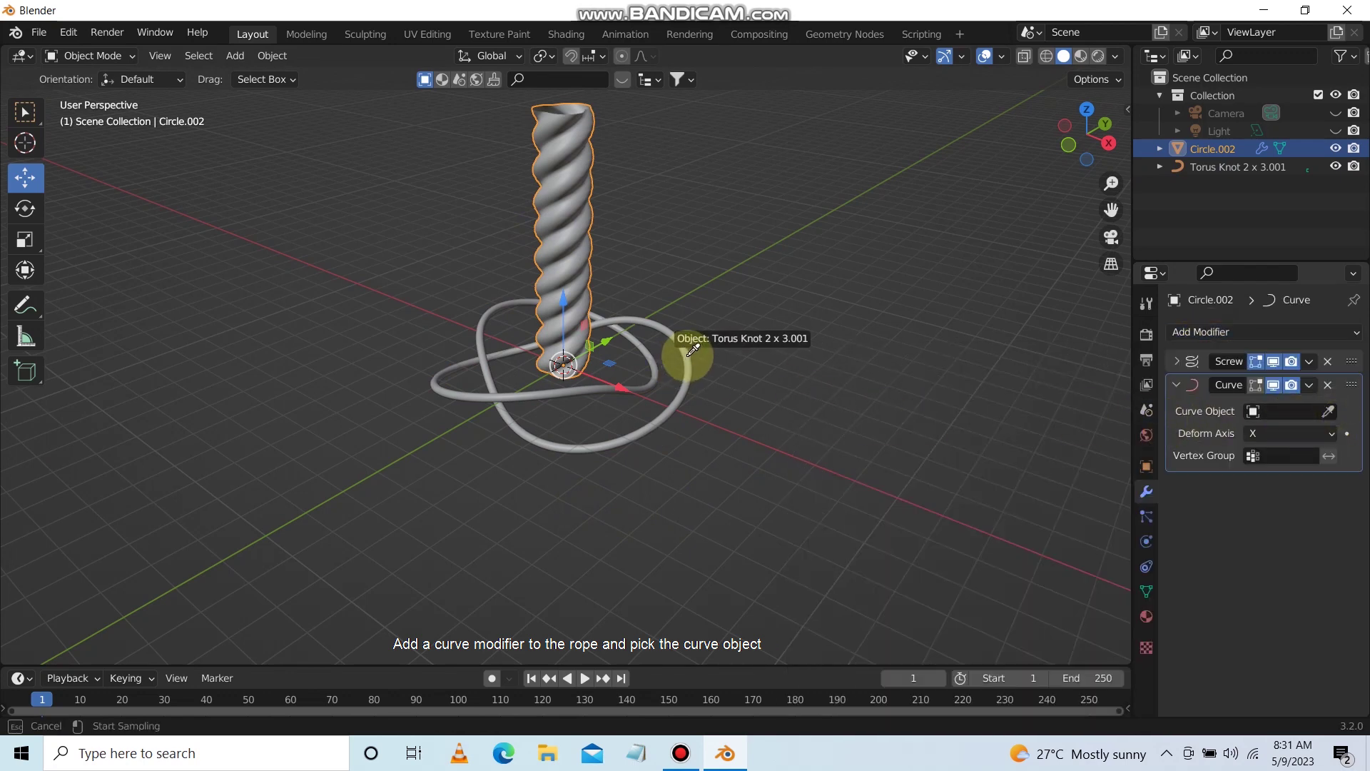
click(688, 354)
click(1288, 434)
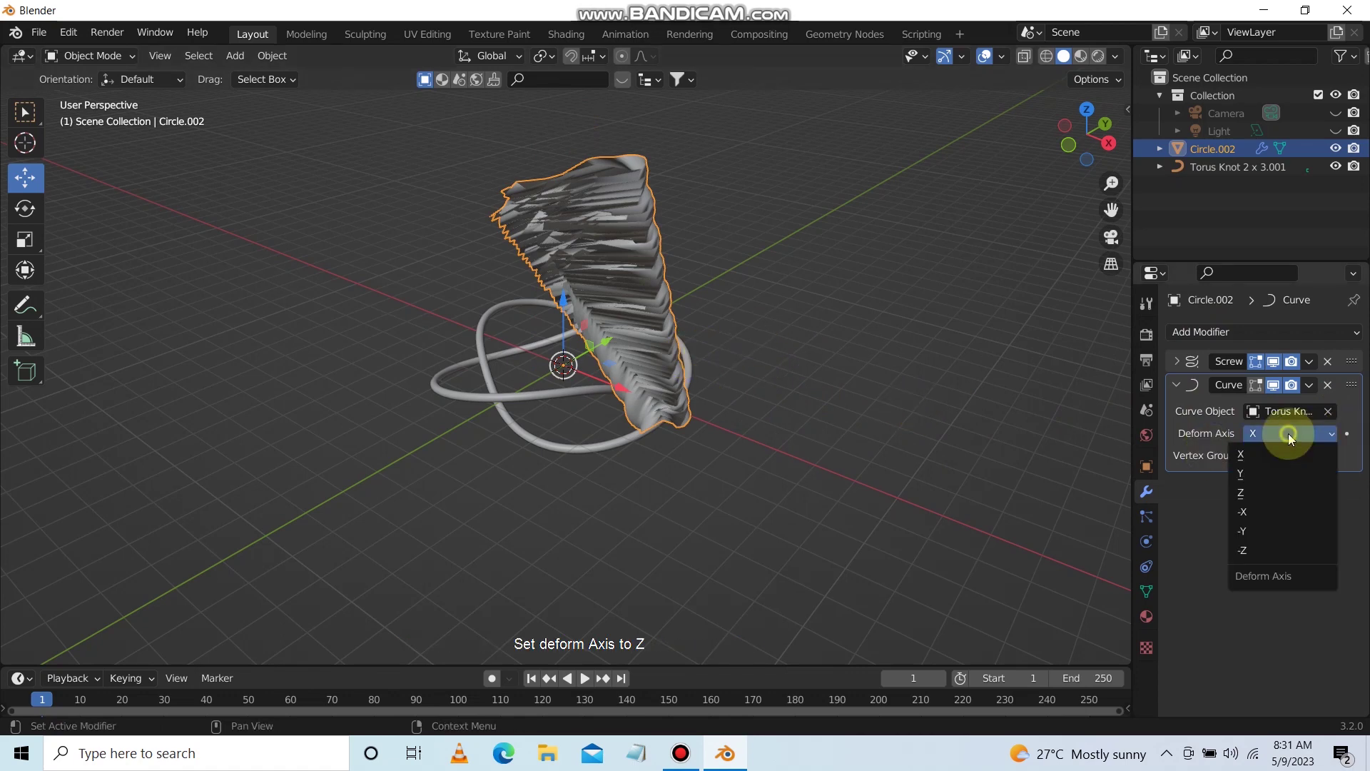
click(1261, 493)
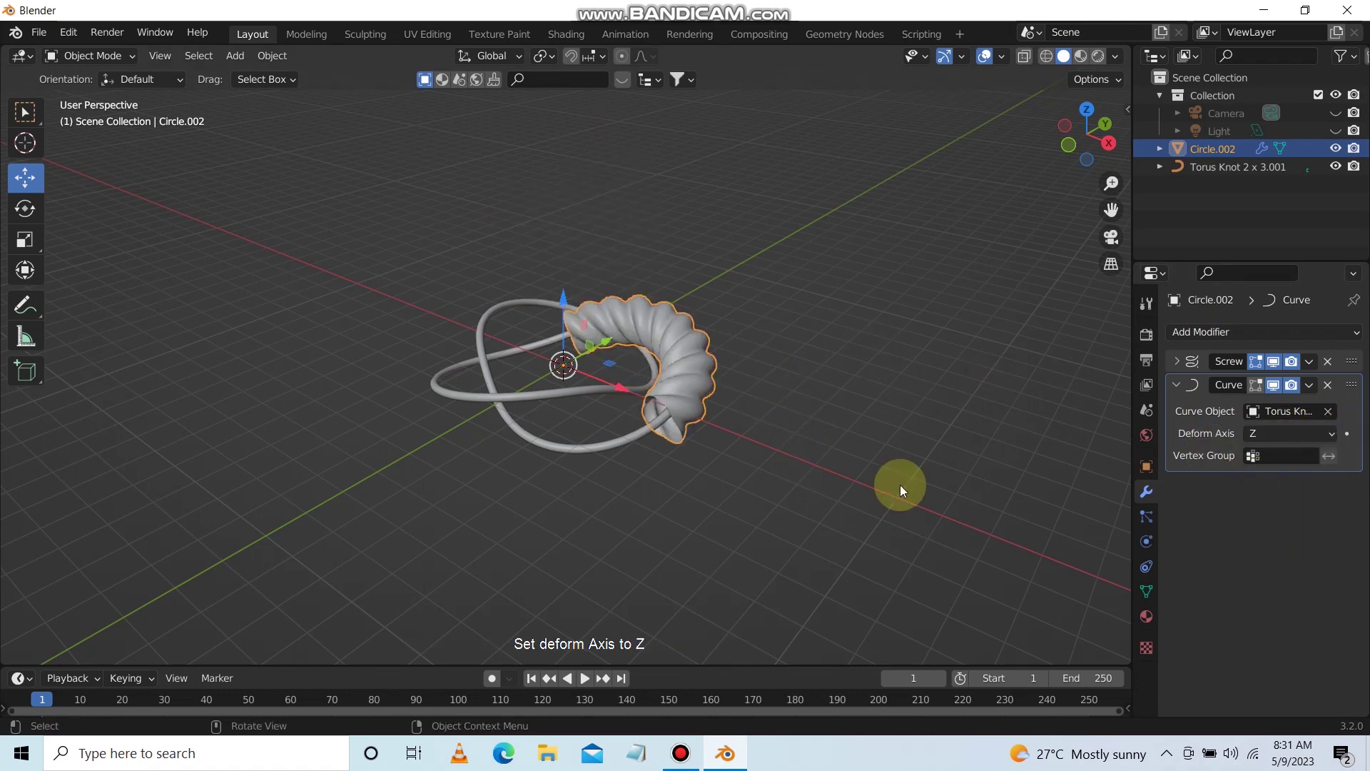
- Raise Screw iterations to 30, shrink the rope, then set iterations to 50
click(1176, 361)
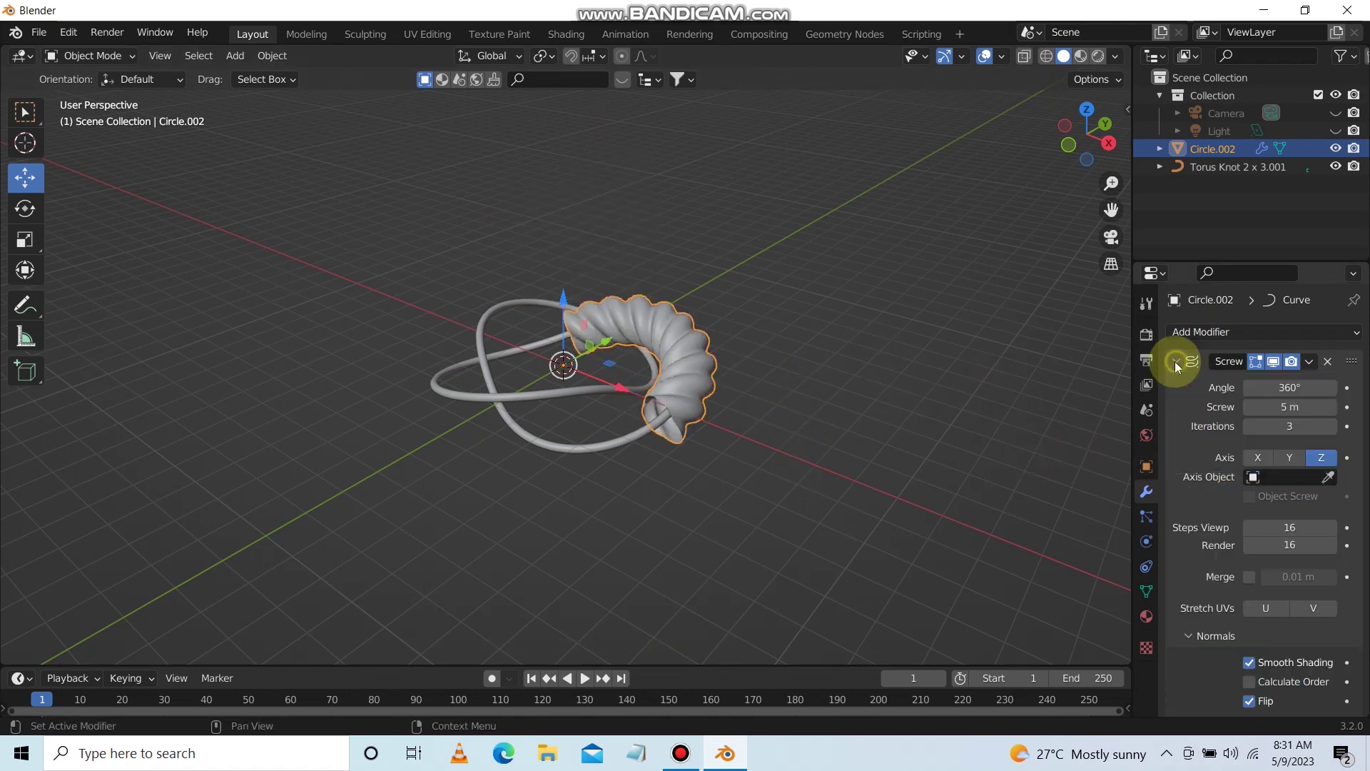
click(1289, 426)
drag(1289, 426, 1335, 426)
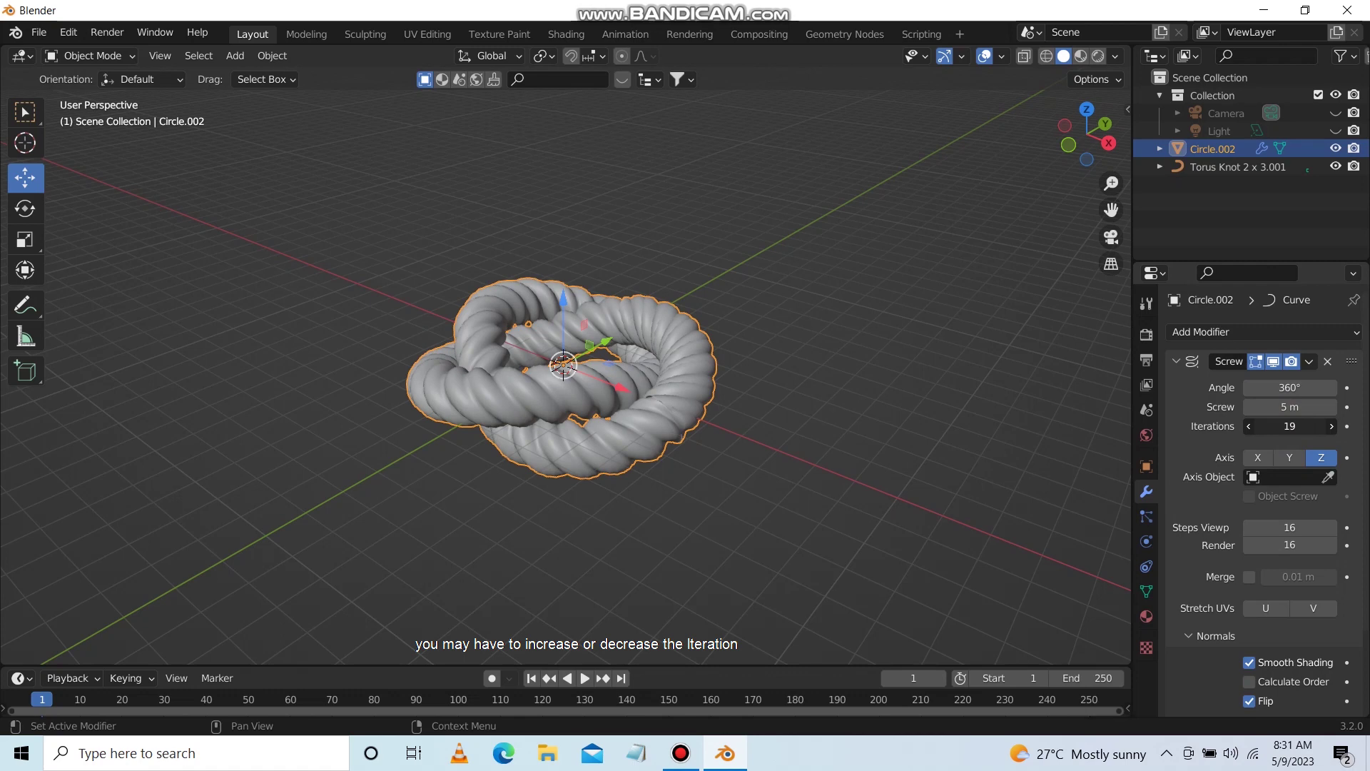
click(1296, 430)
text(30)
key(Return)
key(s)
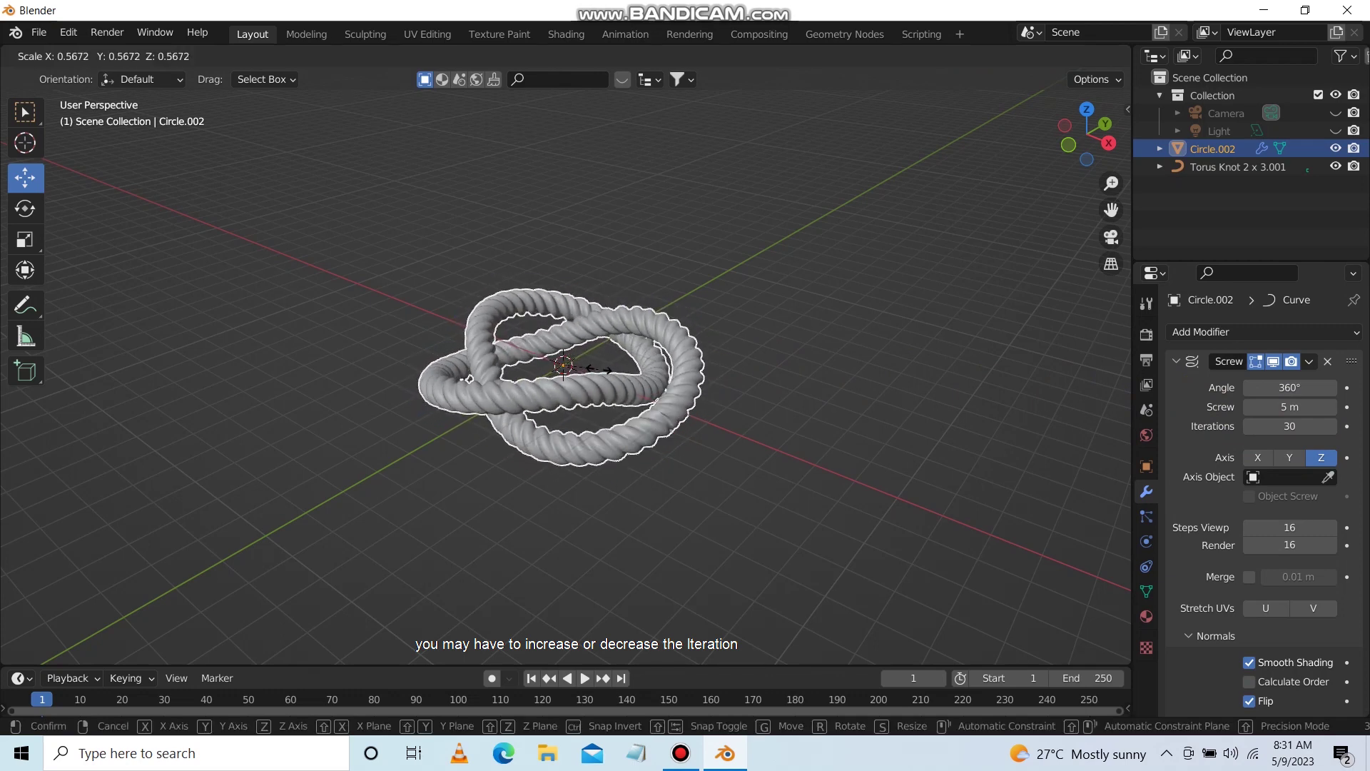
click(687, 421)
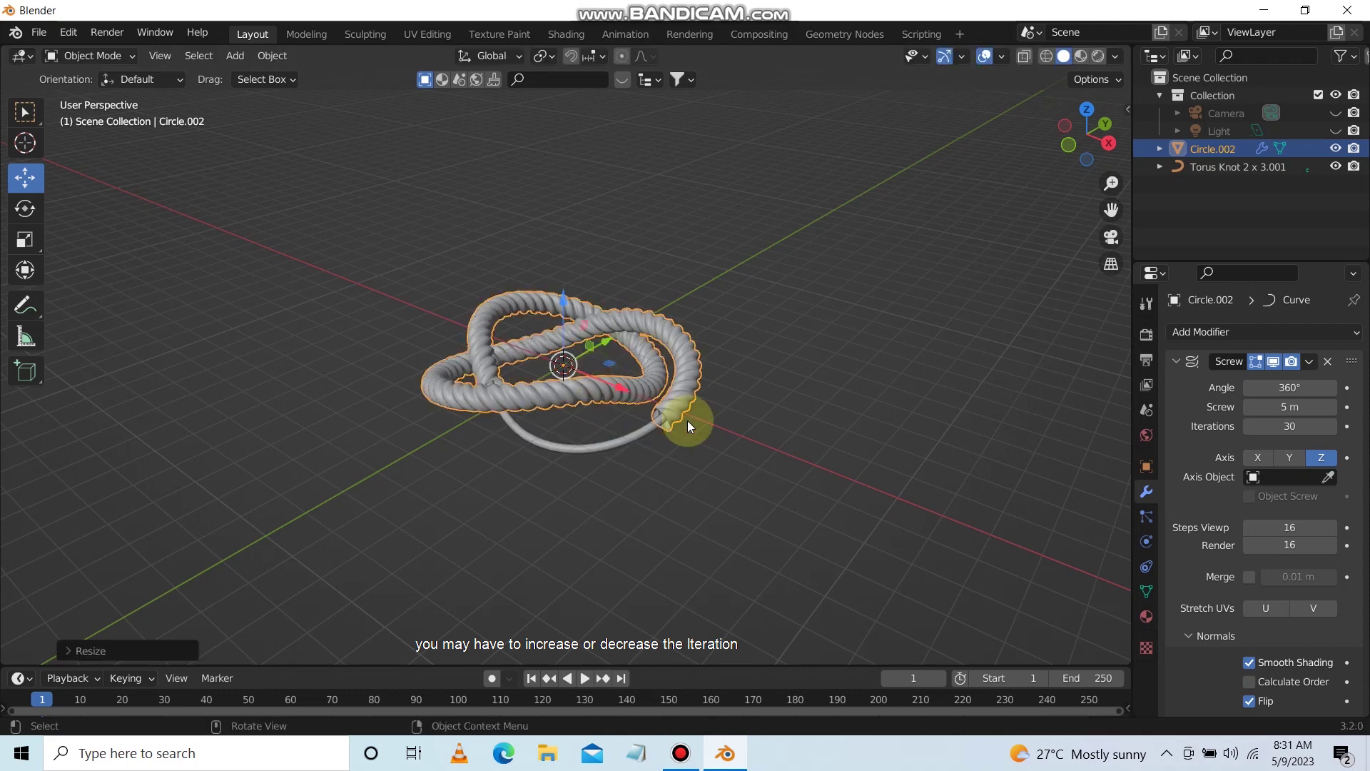
click(1282, 426)
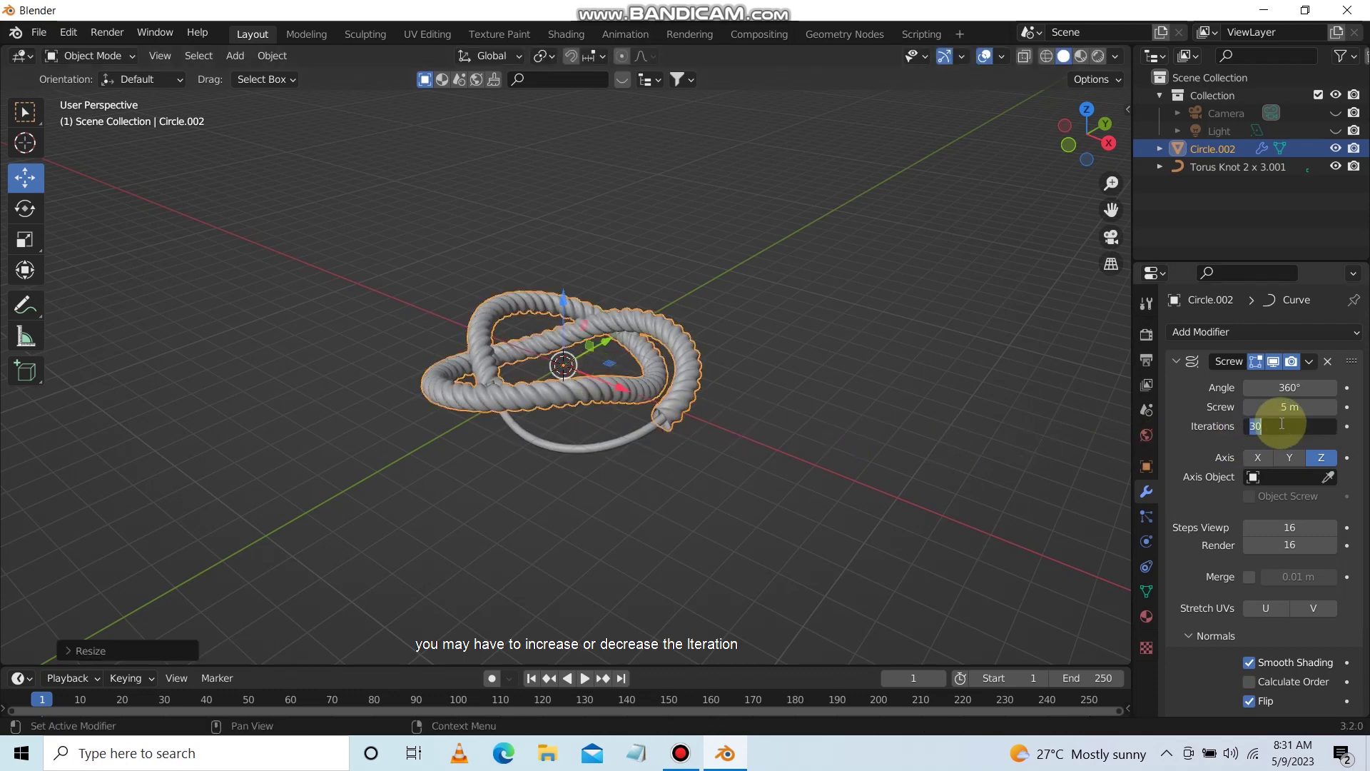
text(50)
key(Return)
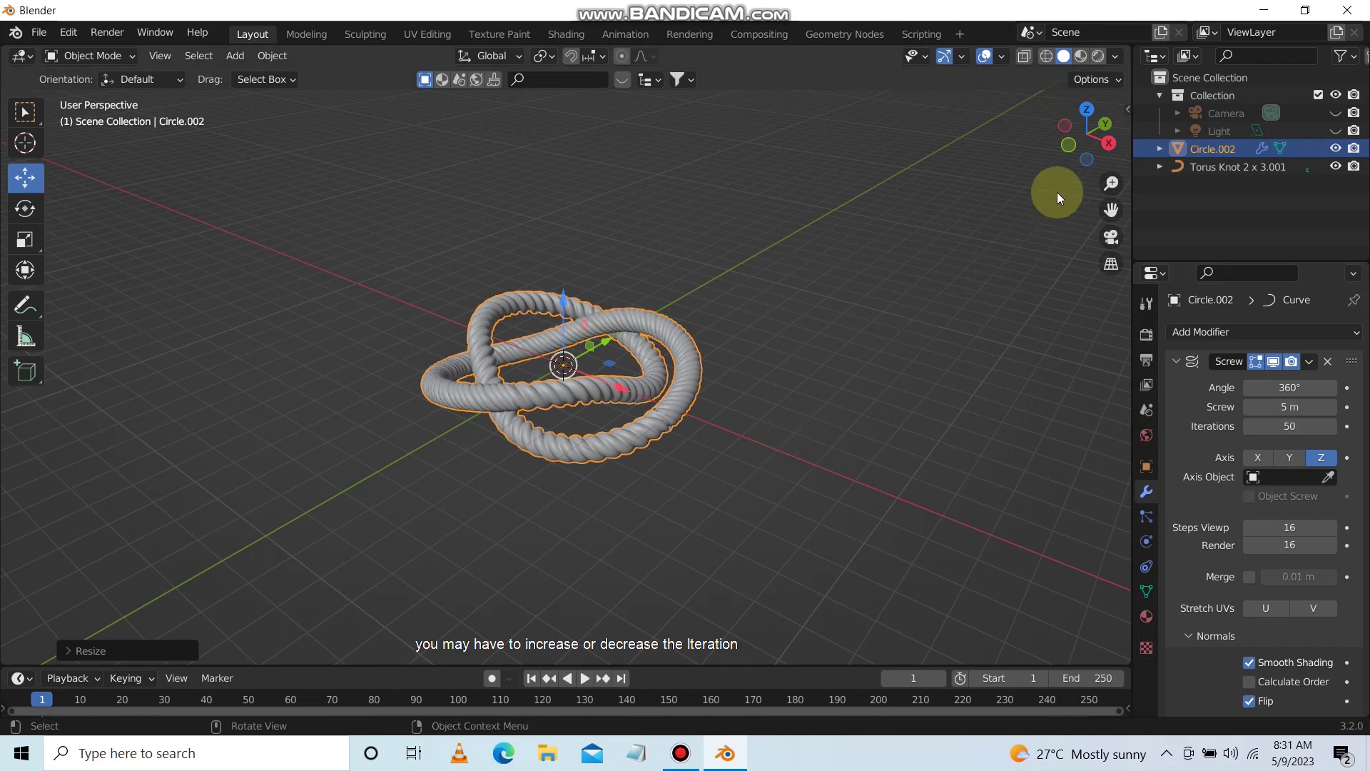
drag(1084, 136, 1079, 153)
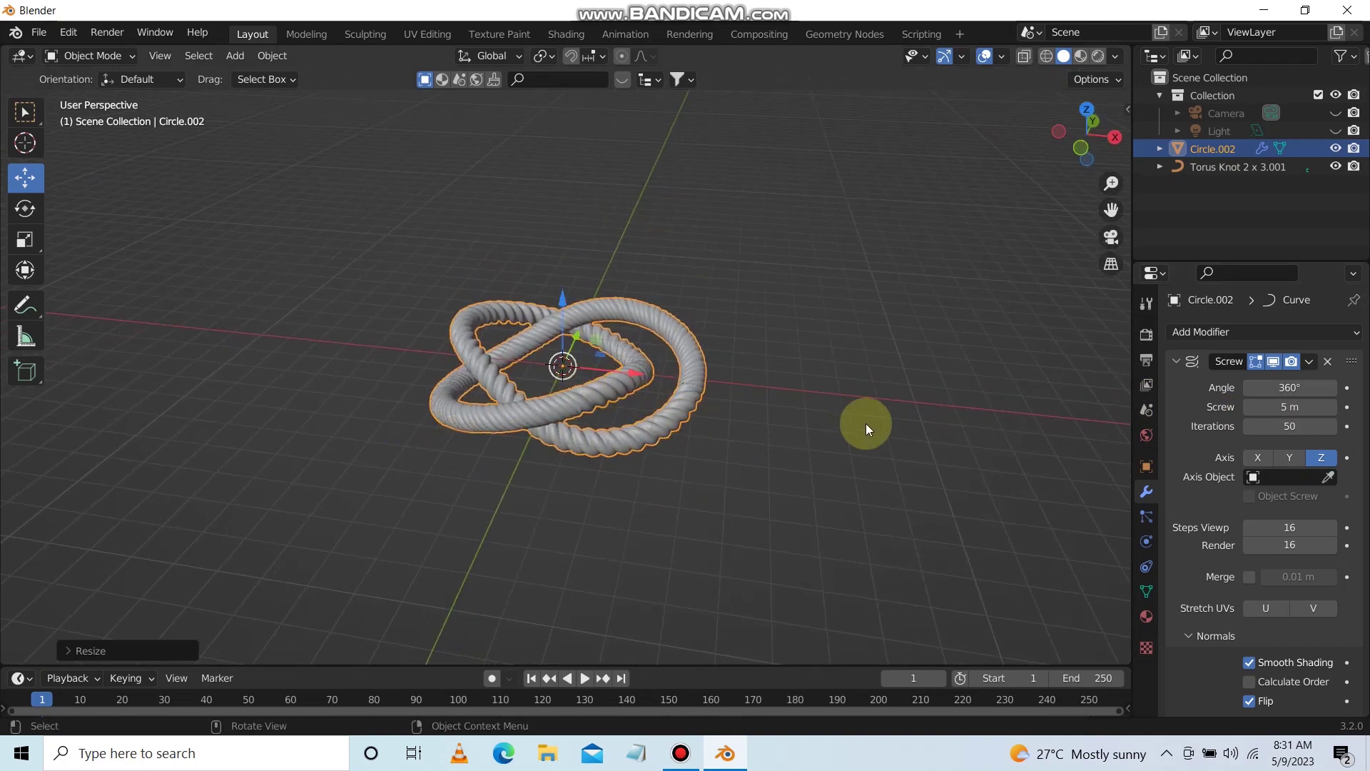
- Set the Screw offset to 5 m and scale the rope down to about 0.85
click(1290, 407)
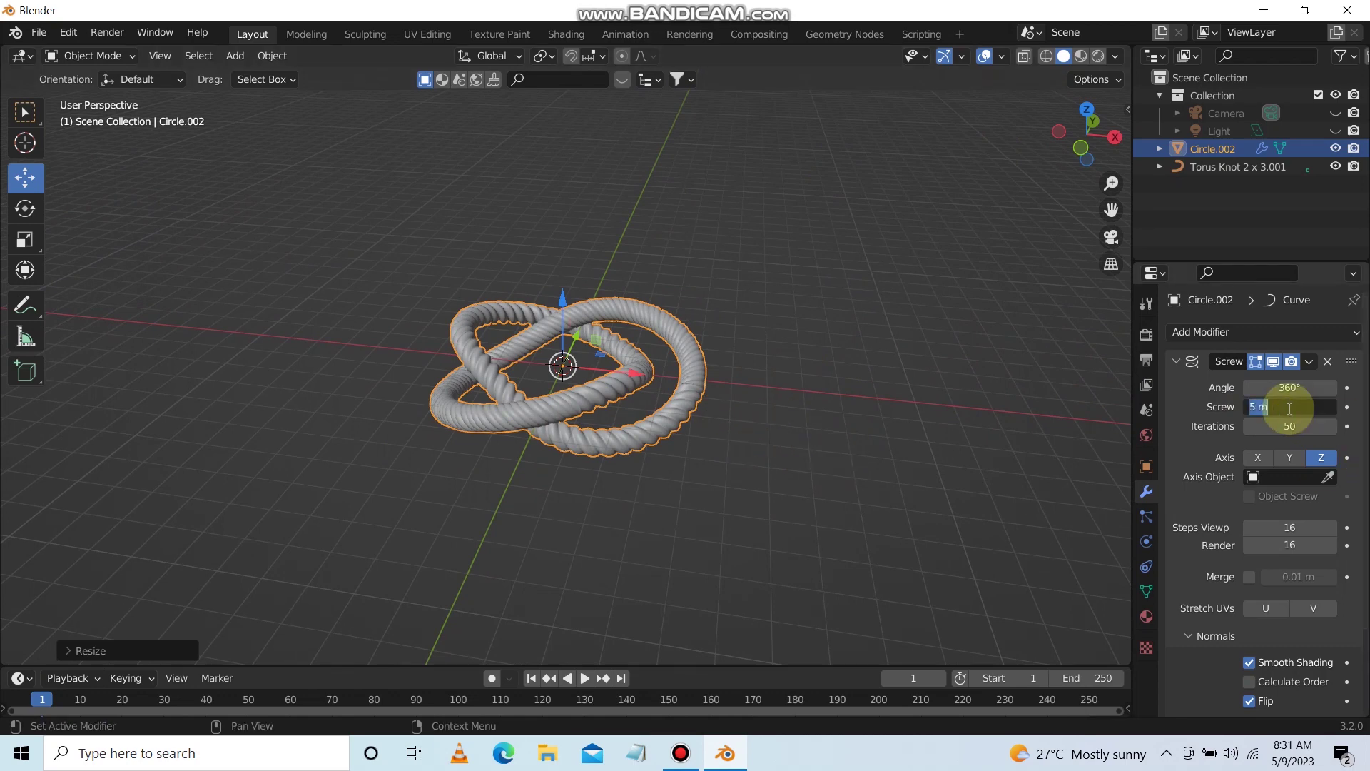
text(7)
key(Return)
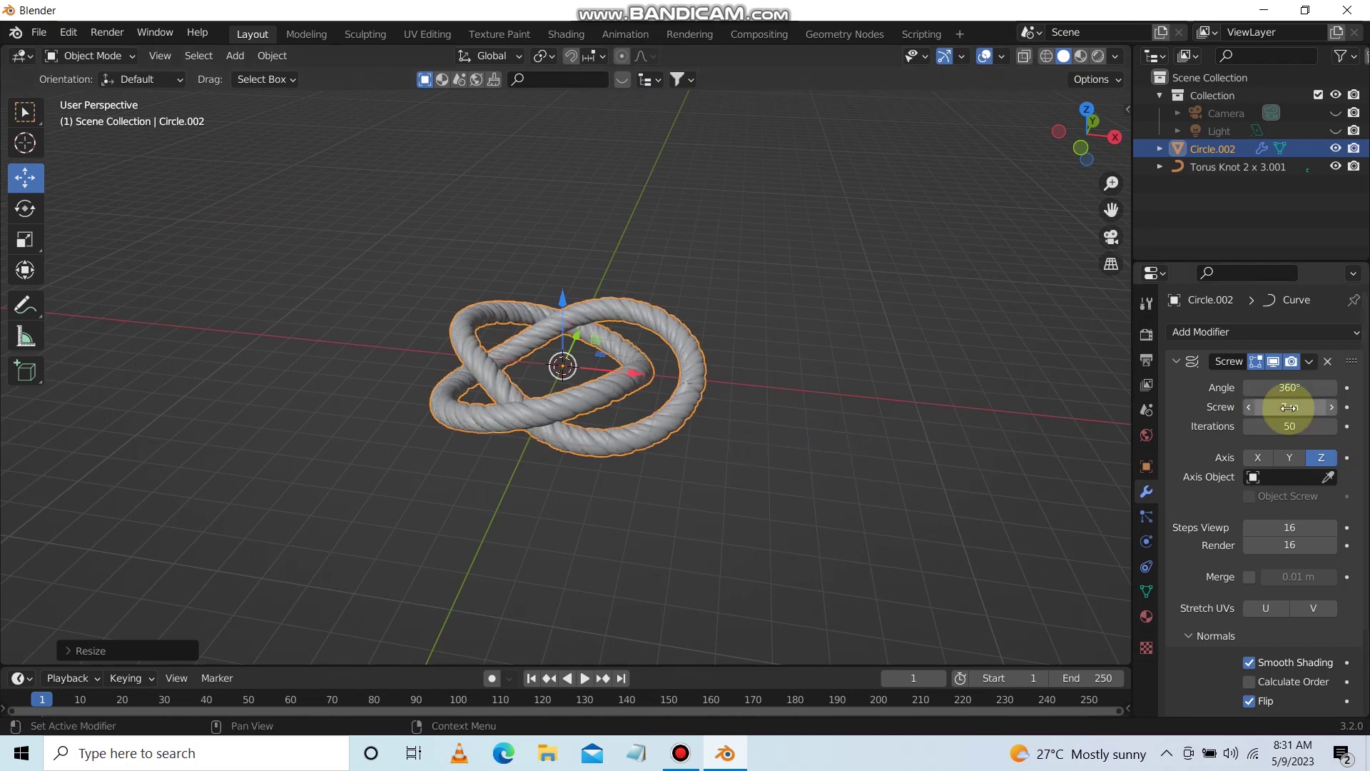
click(1288, 407)
text(5)
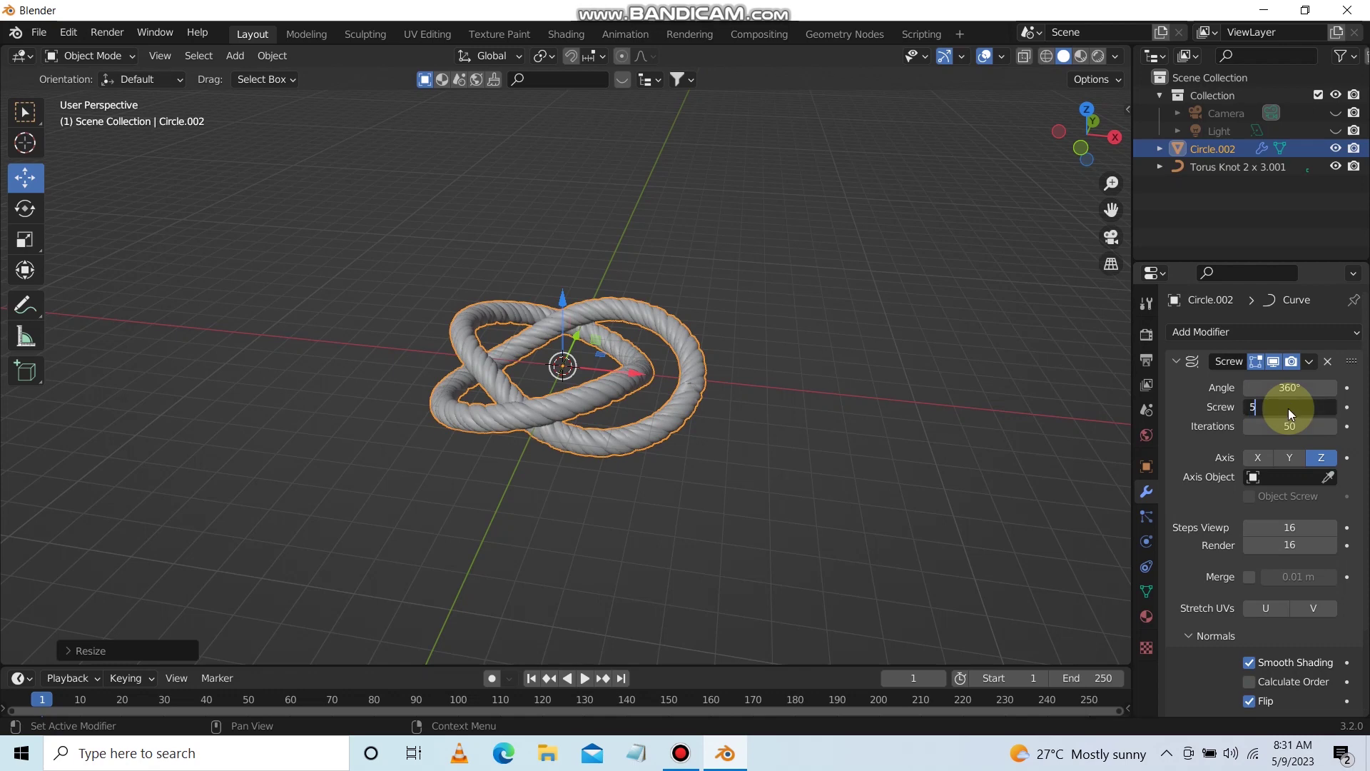
key(Return)
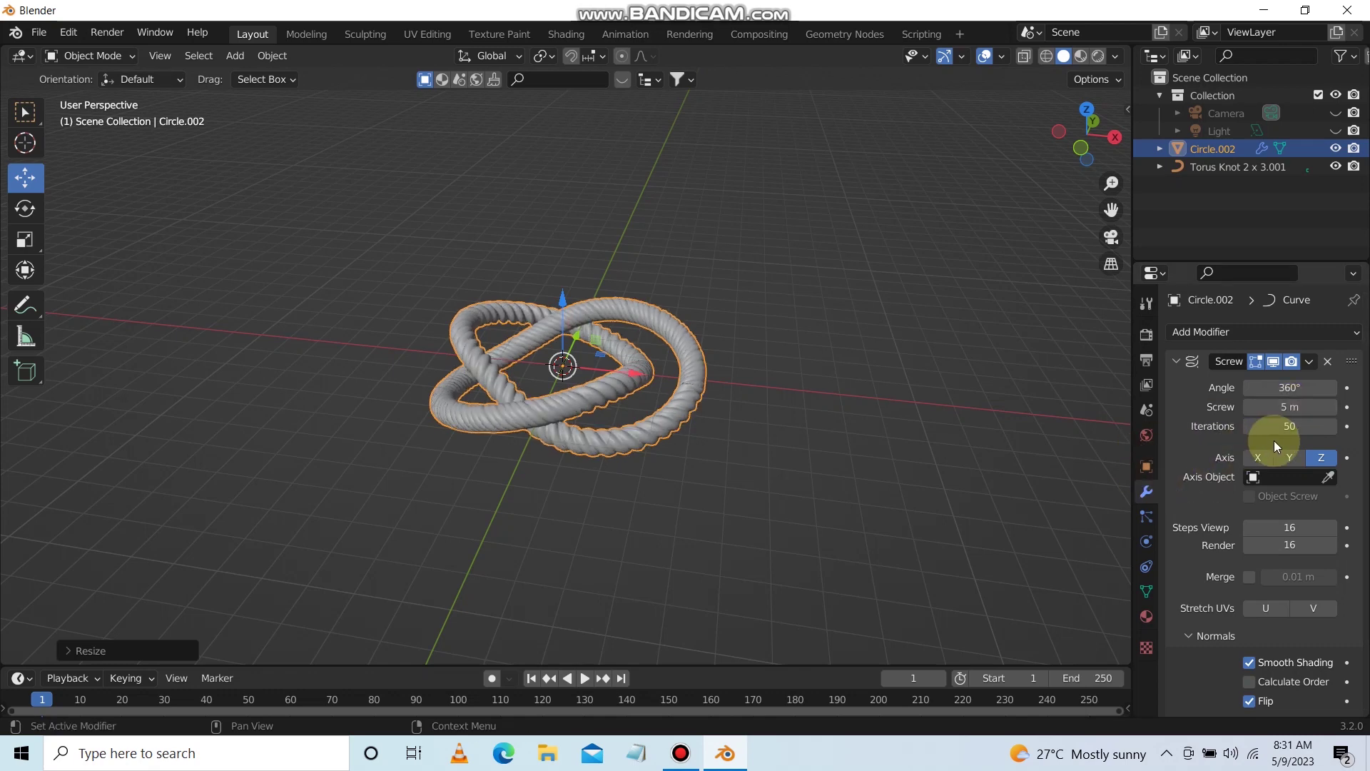
drag(1058, 138, 618, 337)
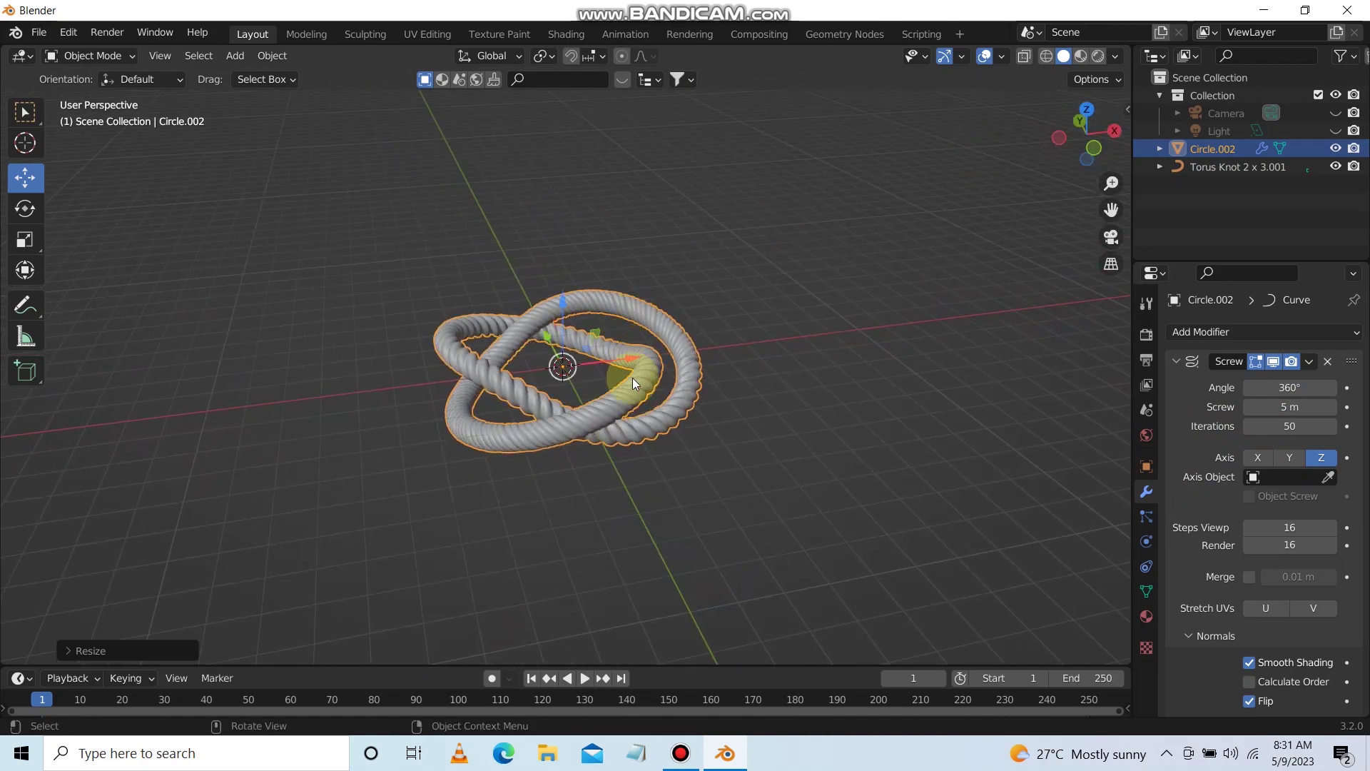
key(s)
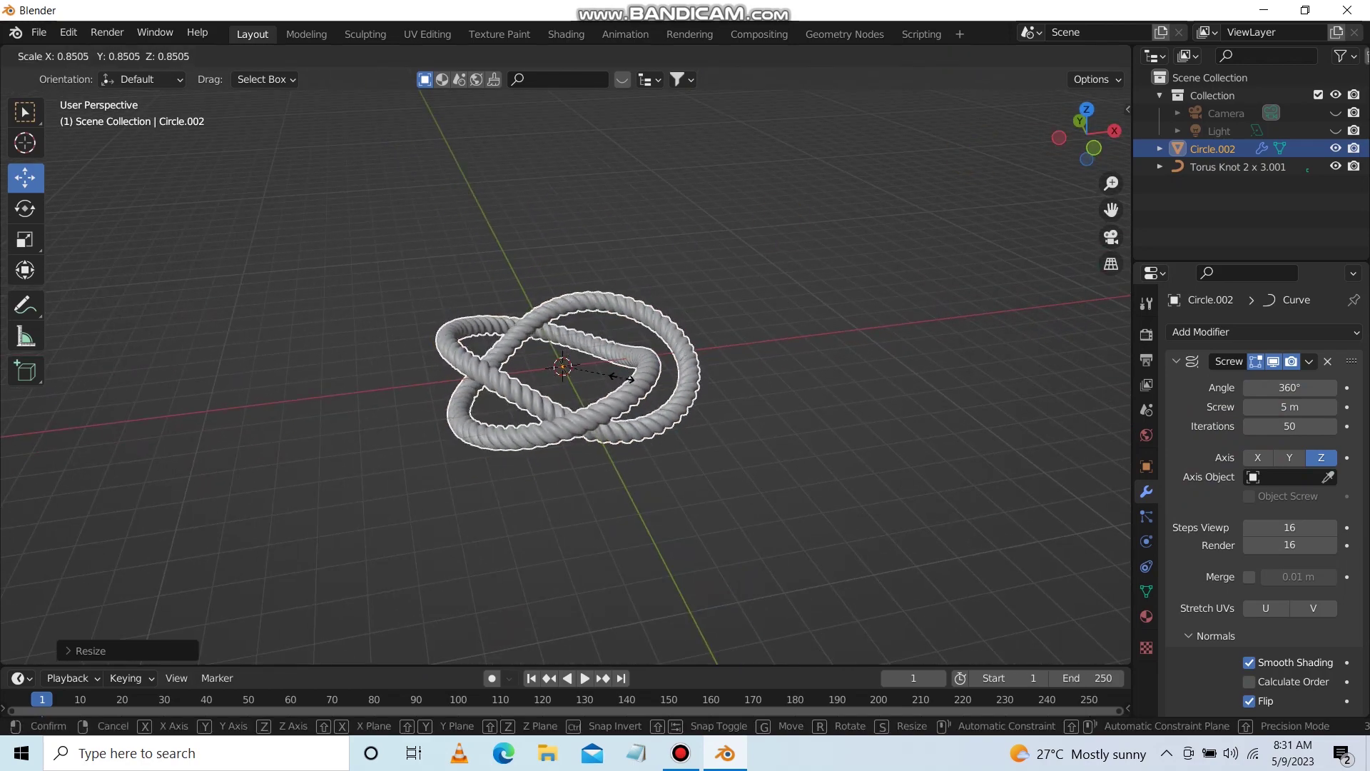
click(612, 379)
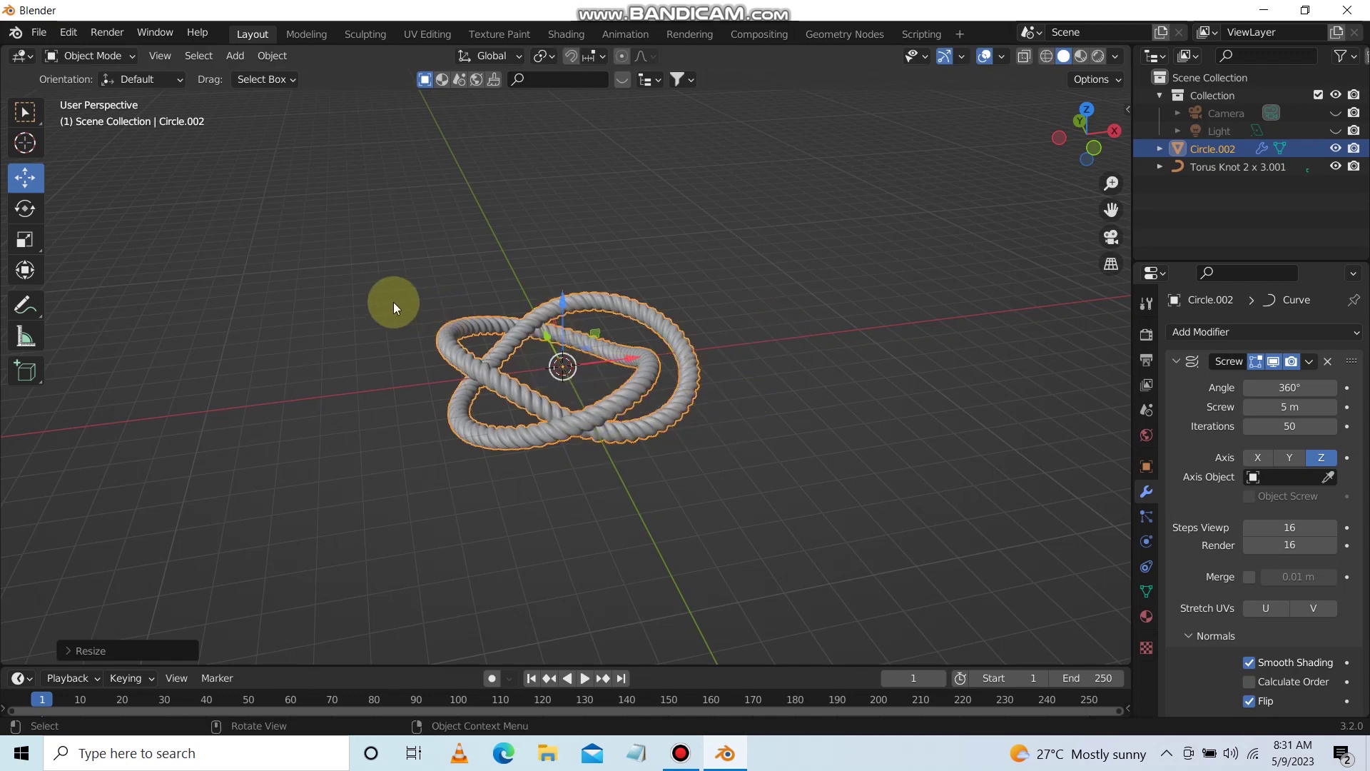
- Search add-ons for 'bl', enable BlenderKit Online Asset Library, and close Preferences
click(68, 32)
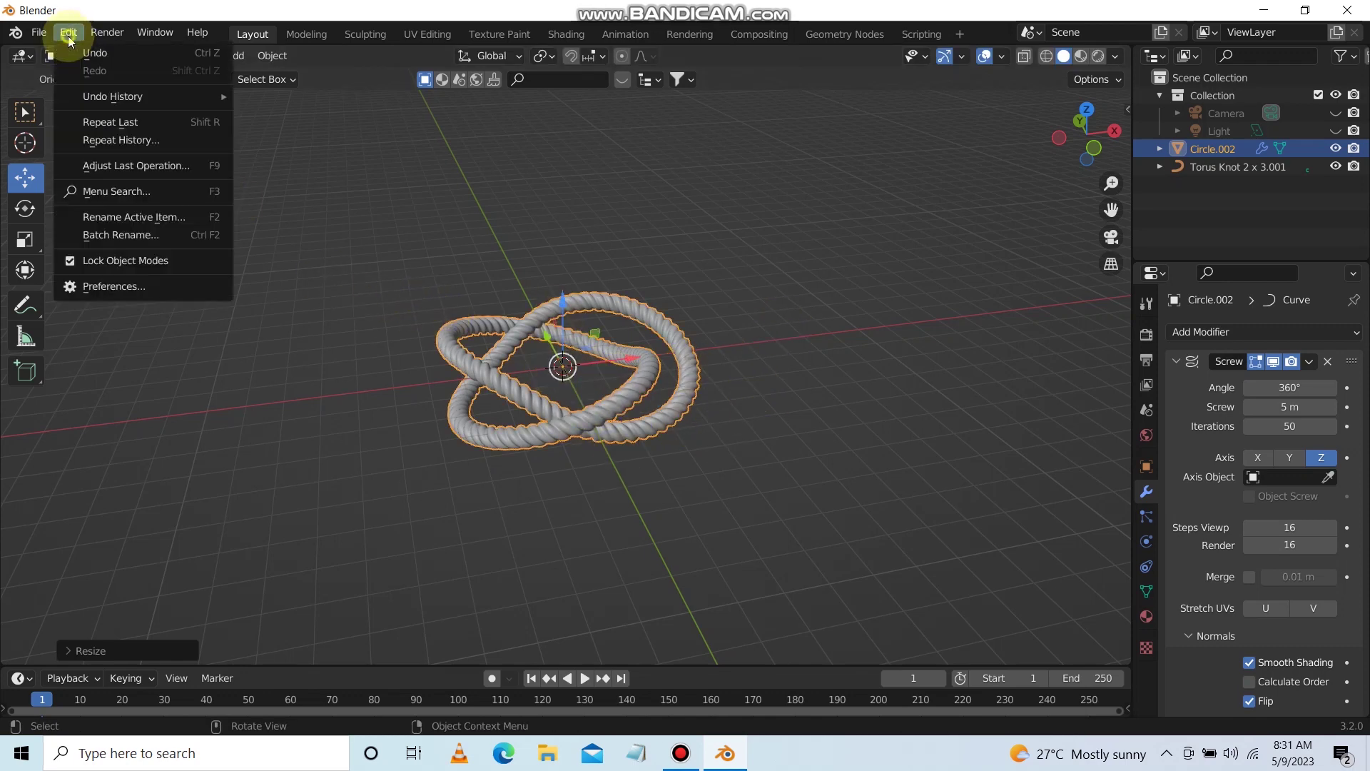
click(126, 294)
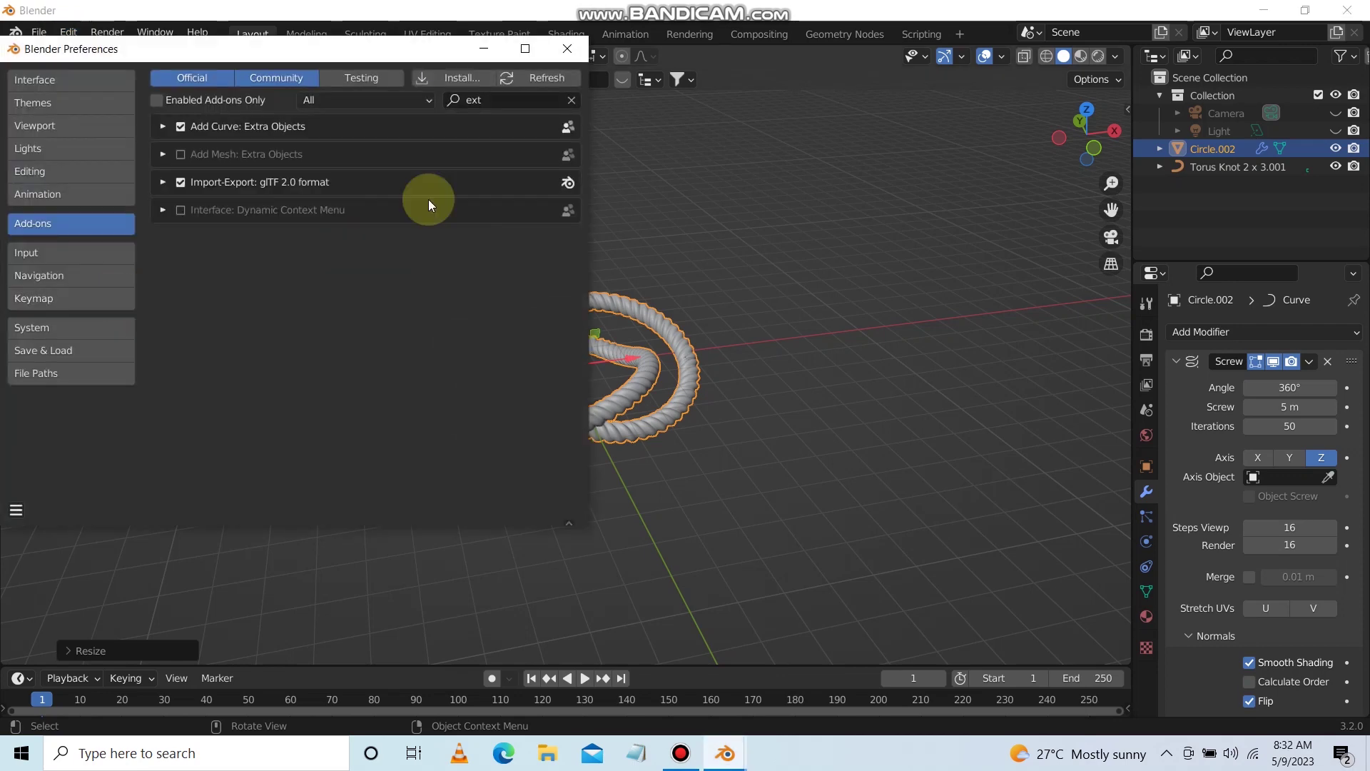
click(569, 101)
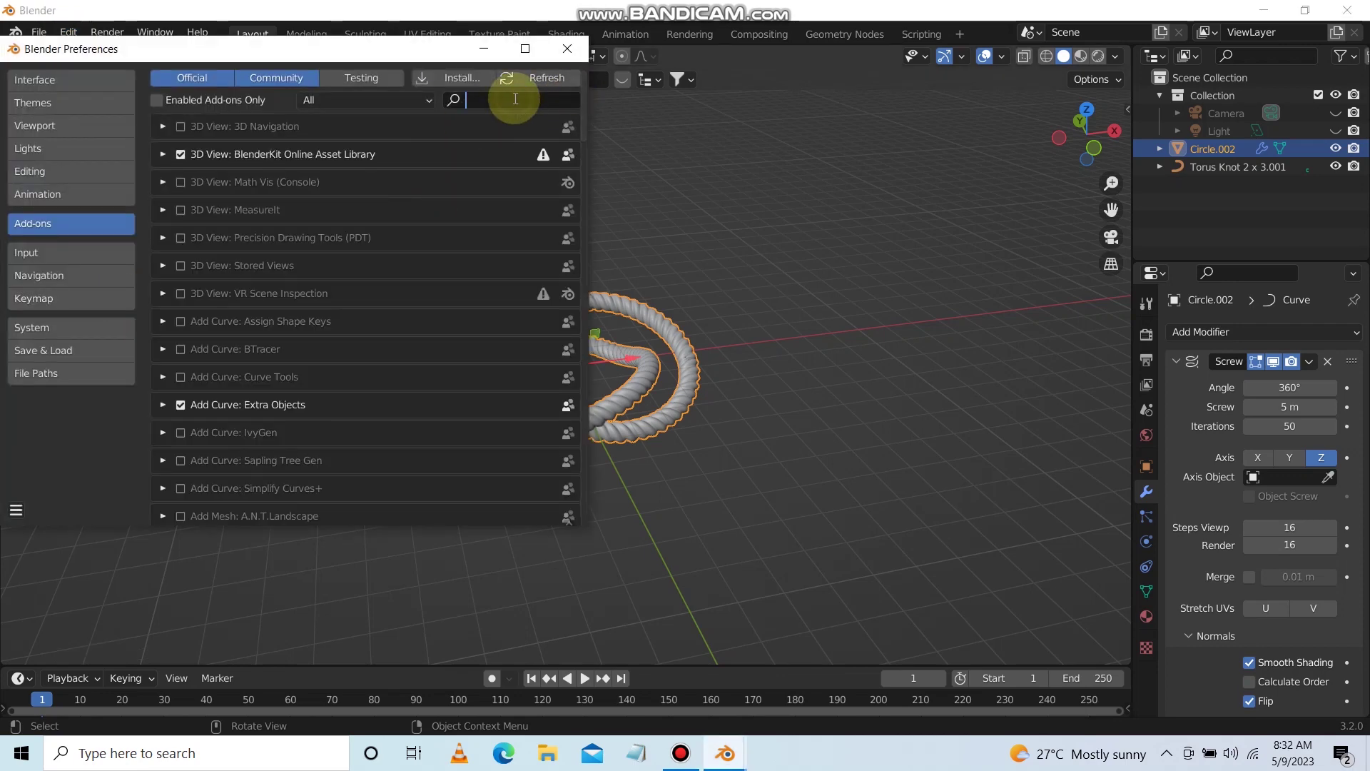
text(b)
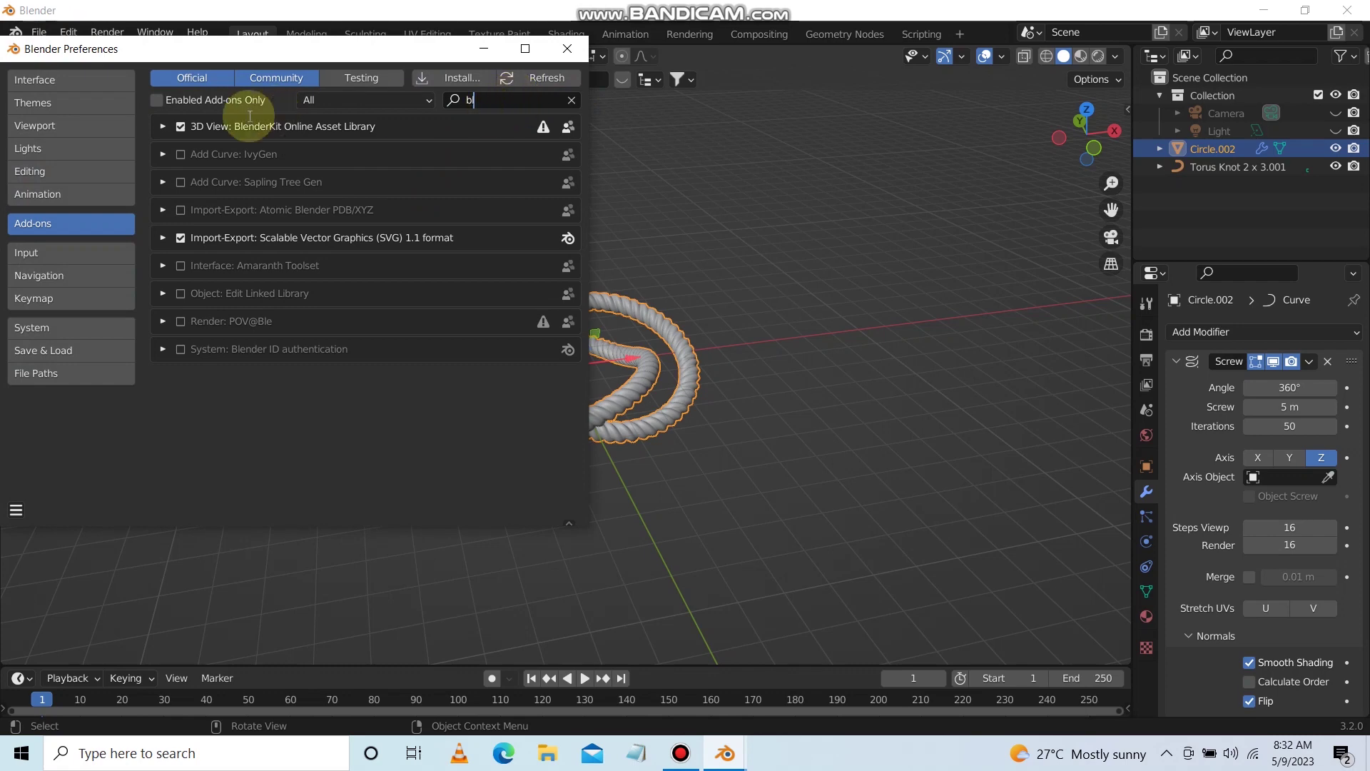
text(l)
click(180, 127)
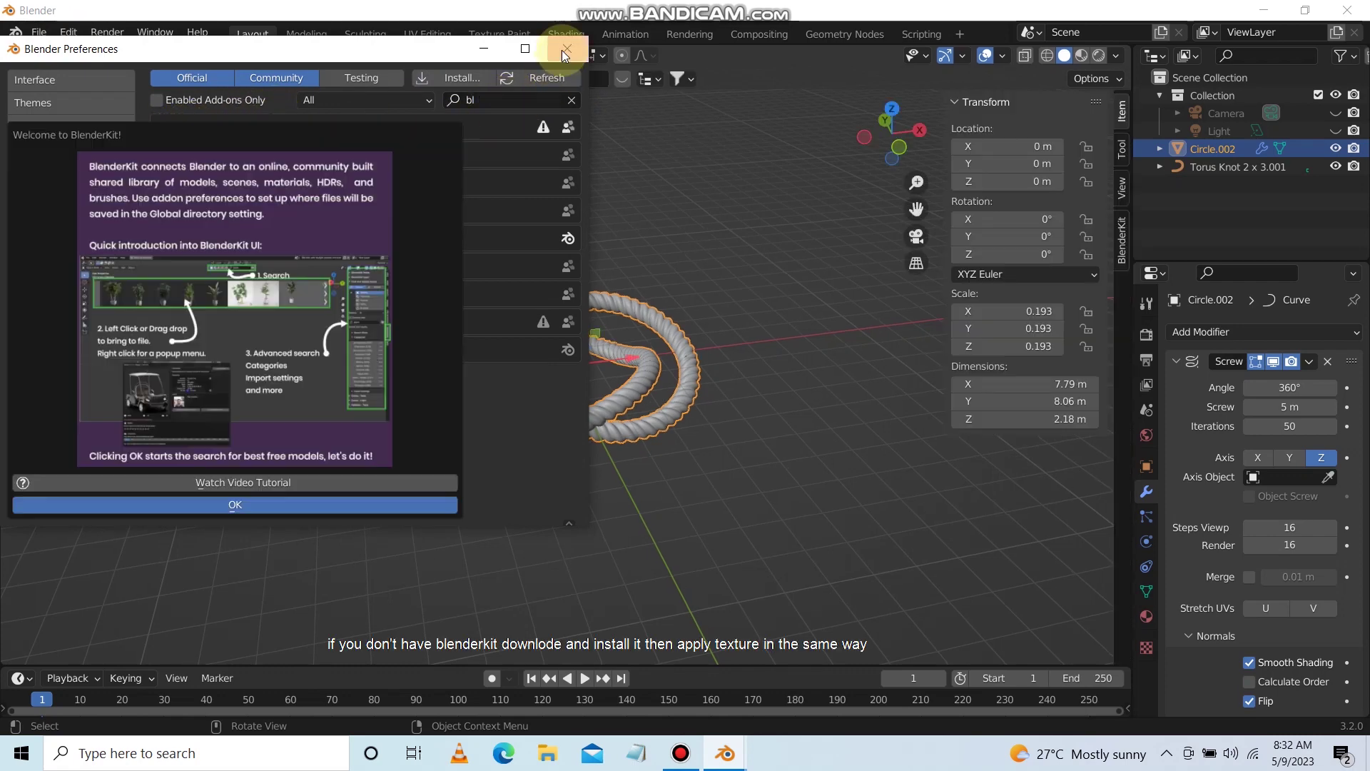
click(565, 49)
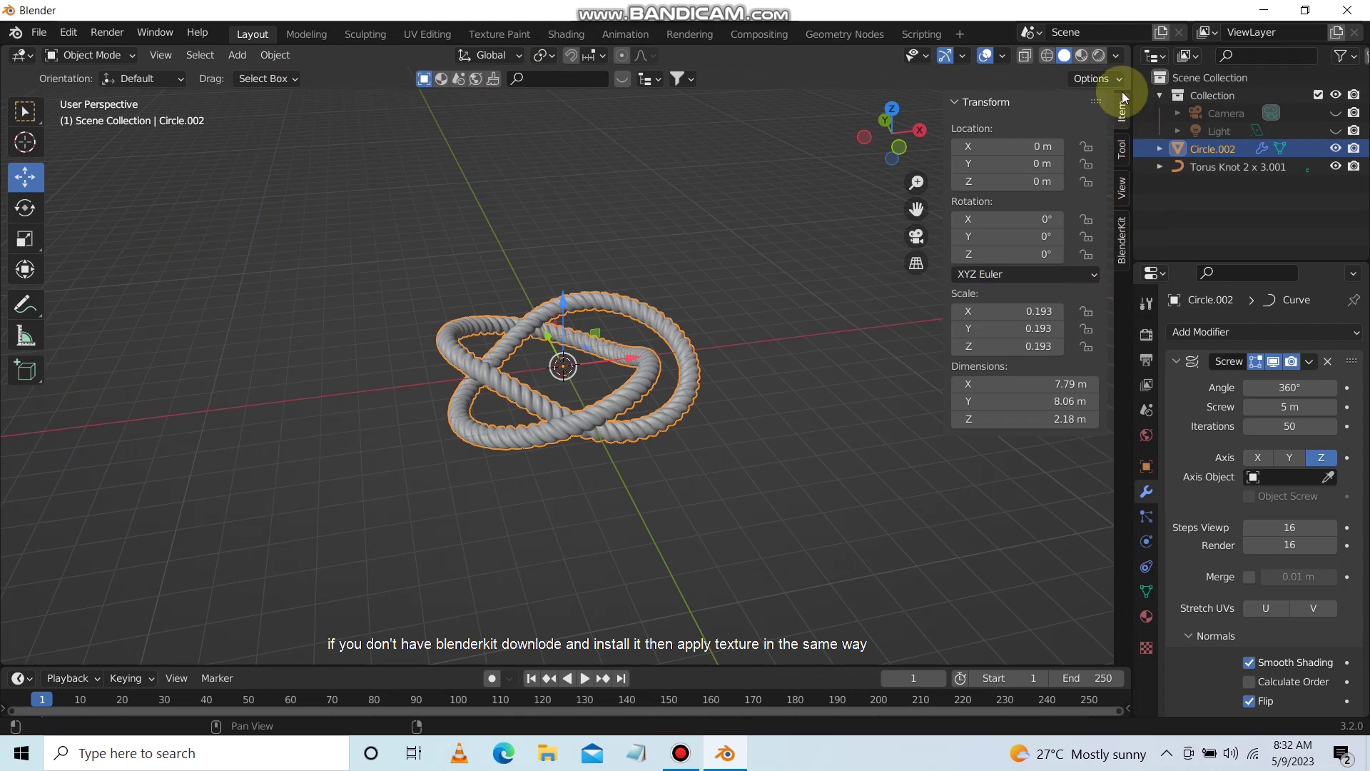
- Open the BlenderKit asset search panel and enter 'rope' as a search term
click(1123, 250)
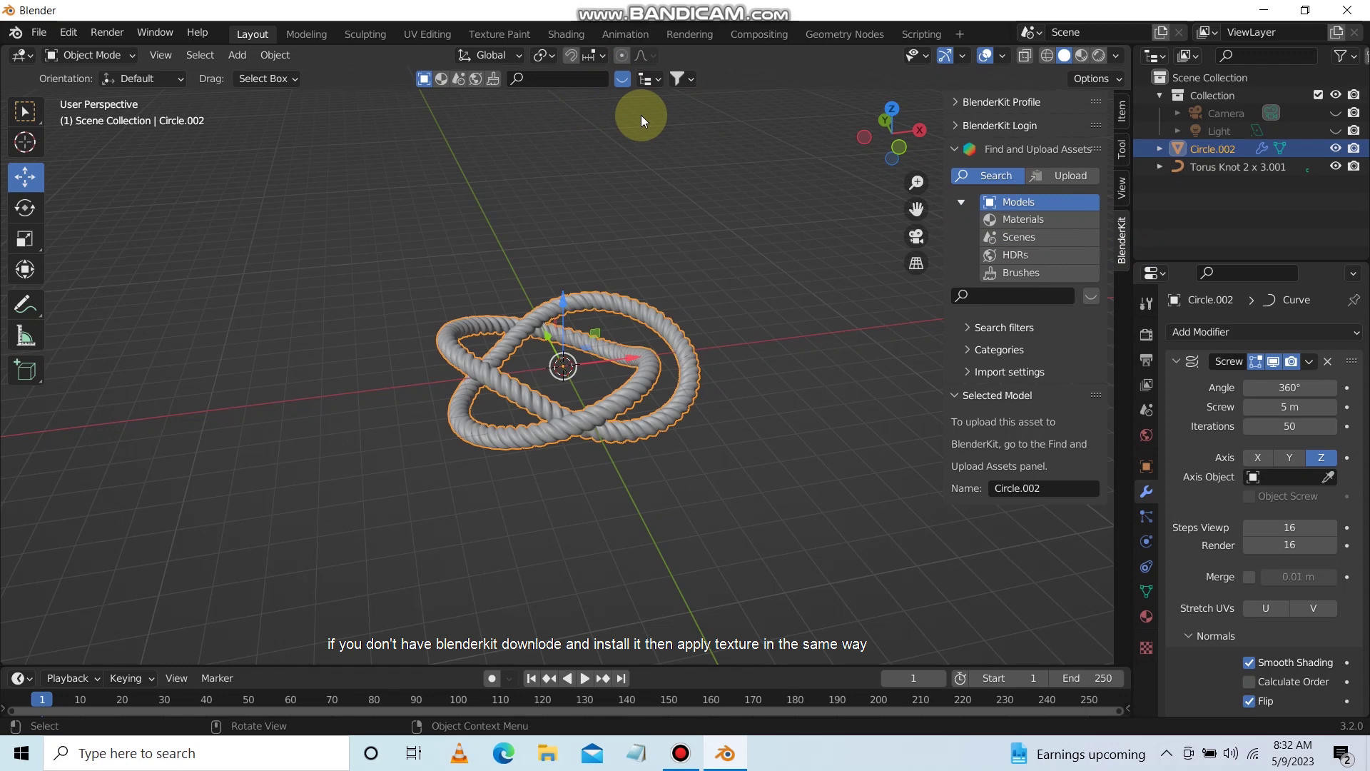
click(615, 83)
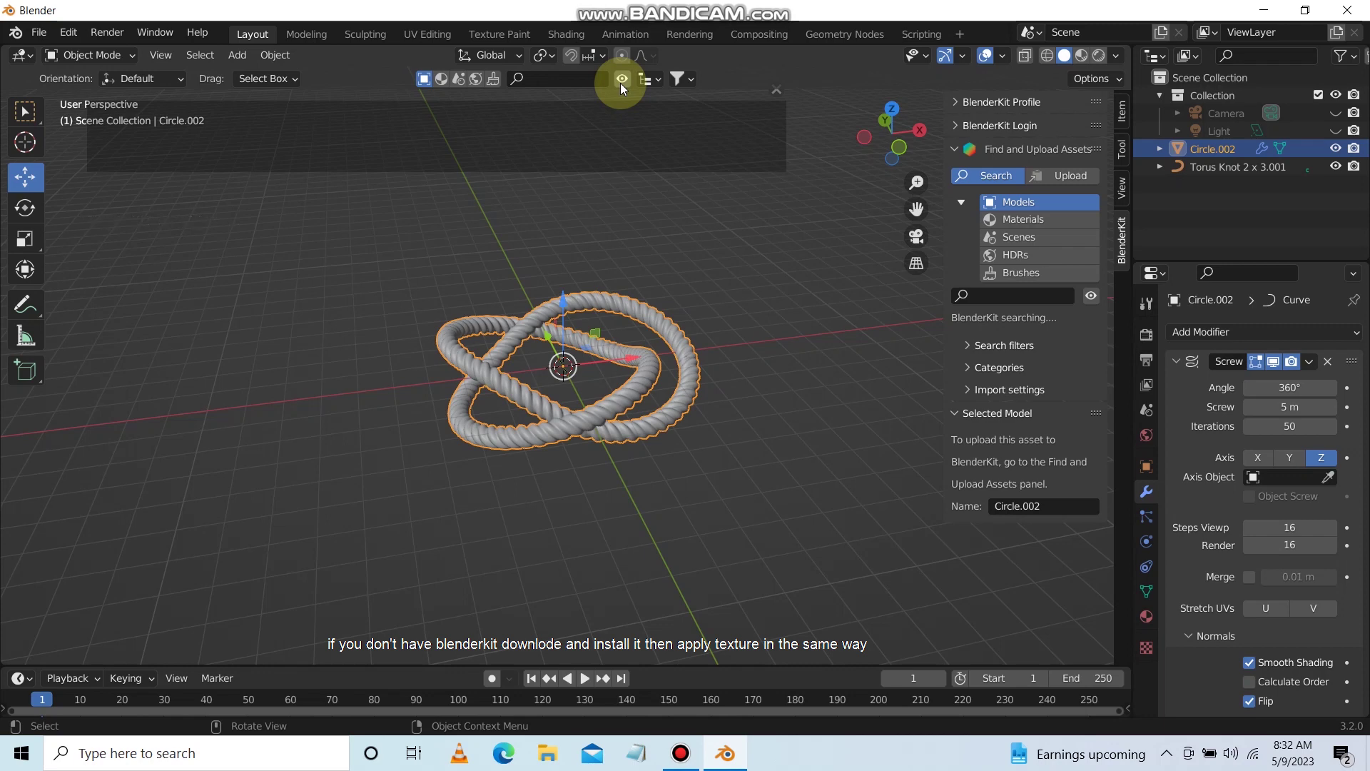
click(579, 84)
text(ro)
text(pe)
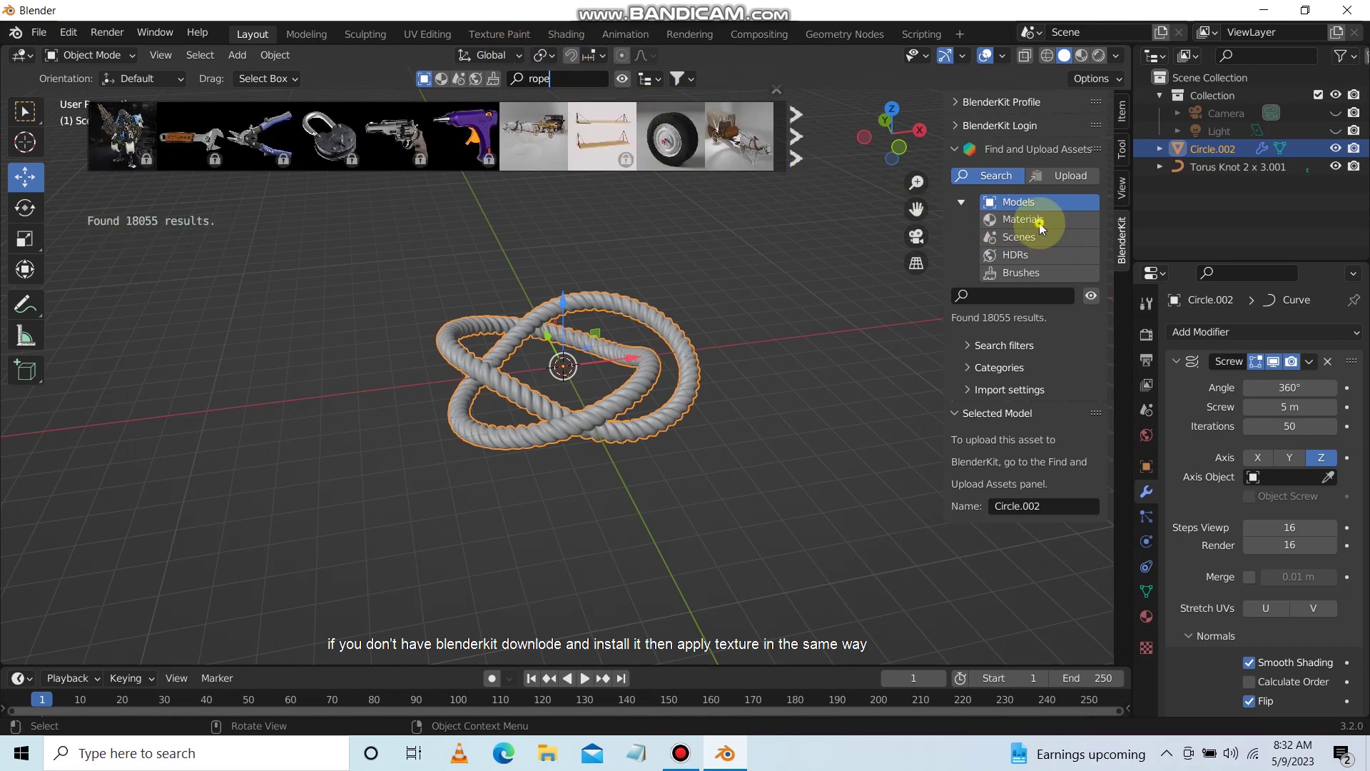
- Switch the asset type to Materials and search for 'rope', returning 56 results
click(1040, 225)
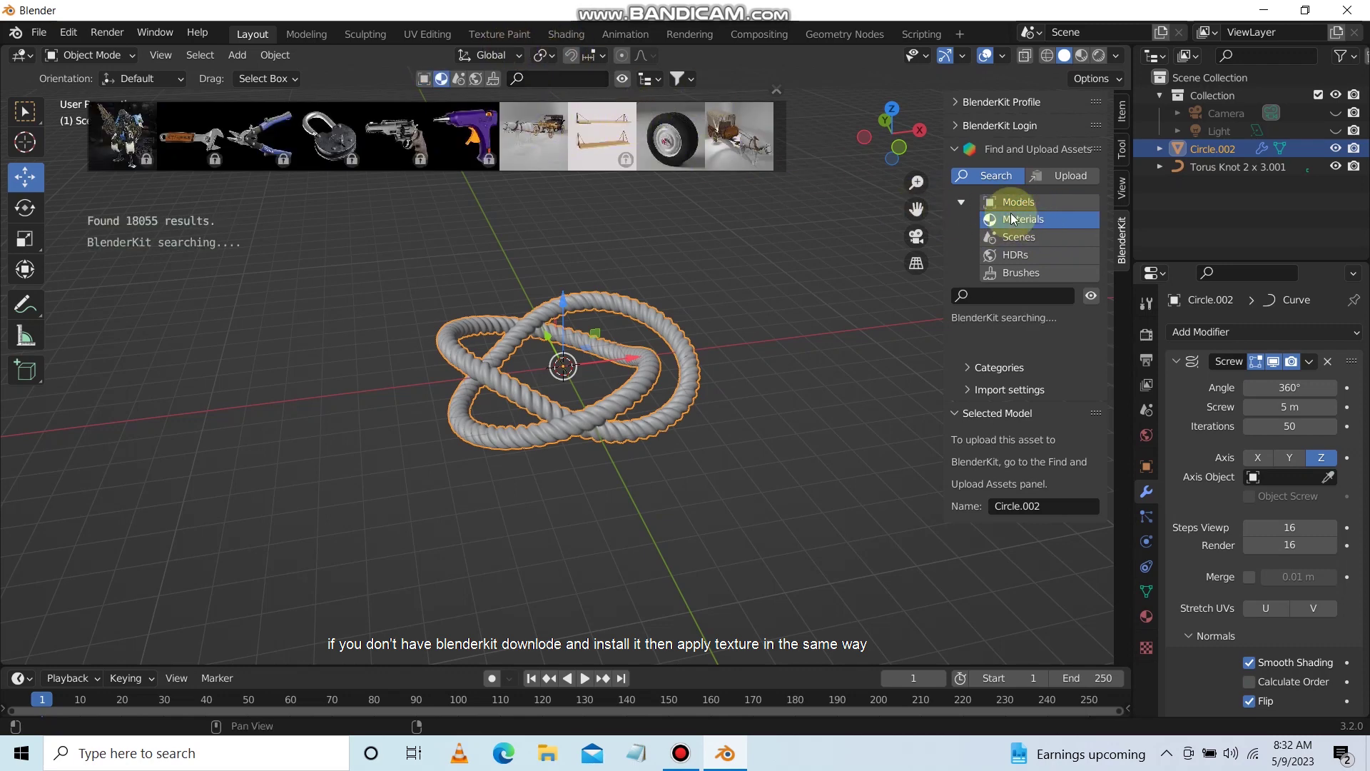
click(545, 83)
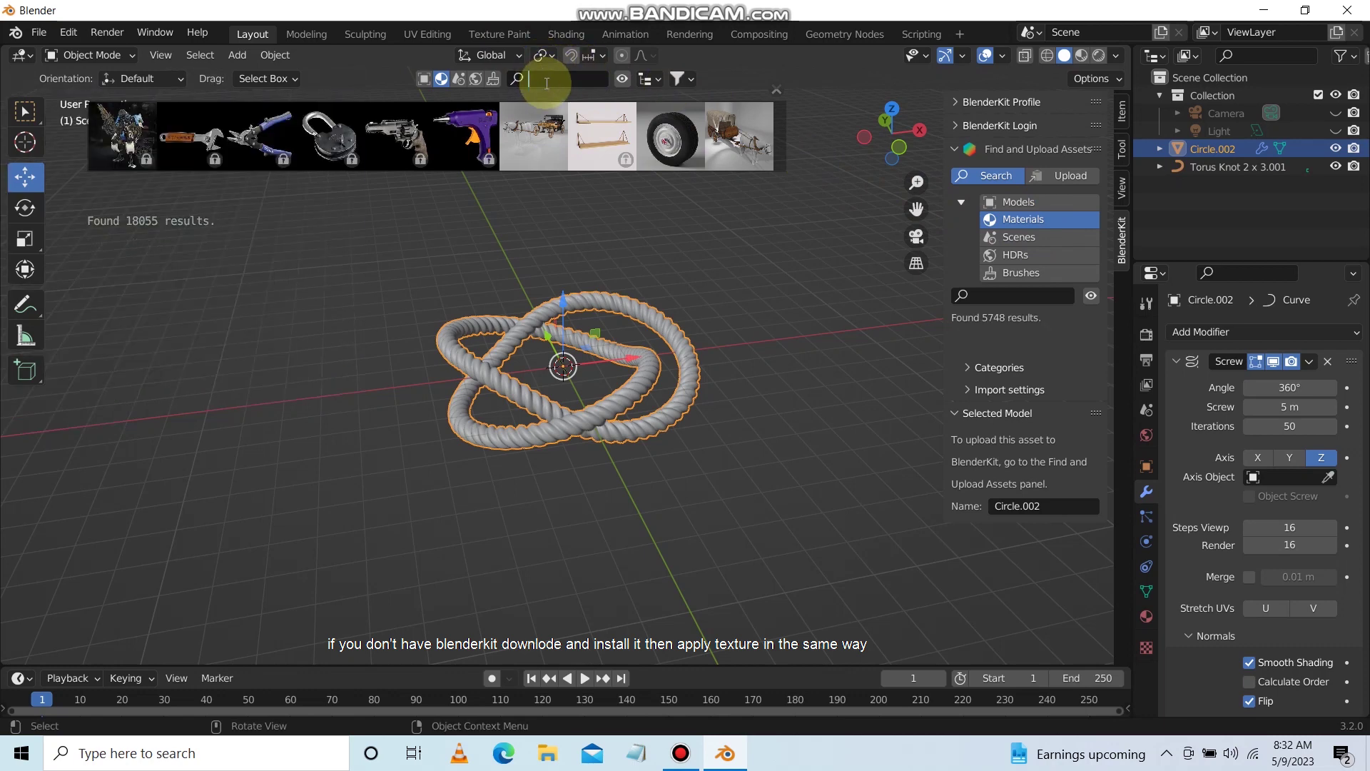
text(rop)
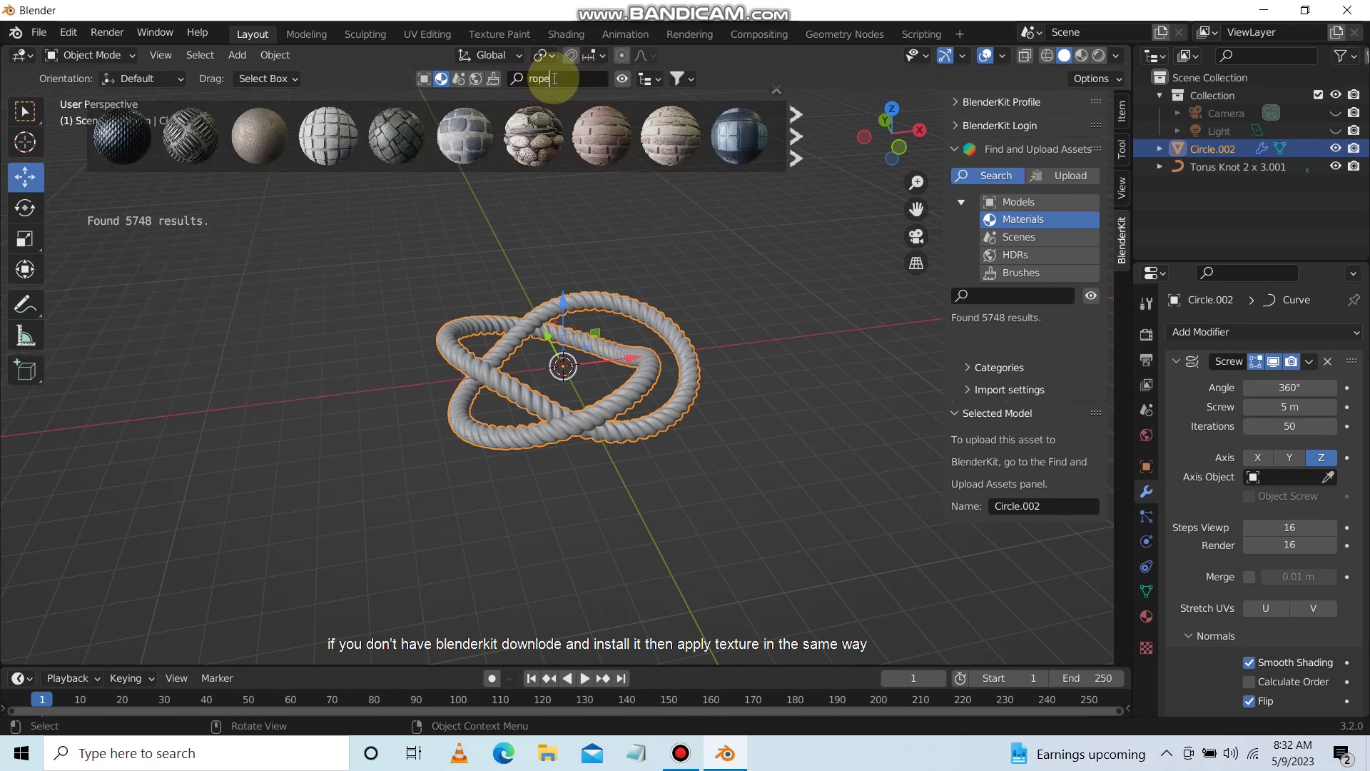
text(e)
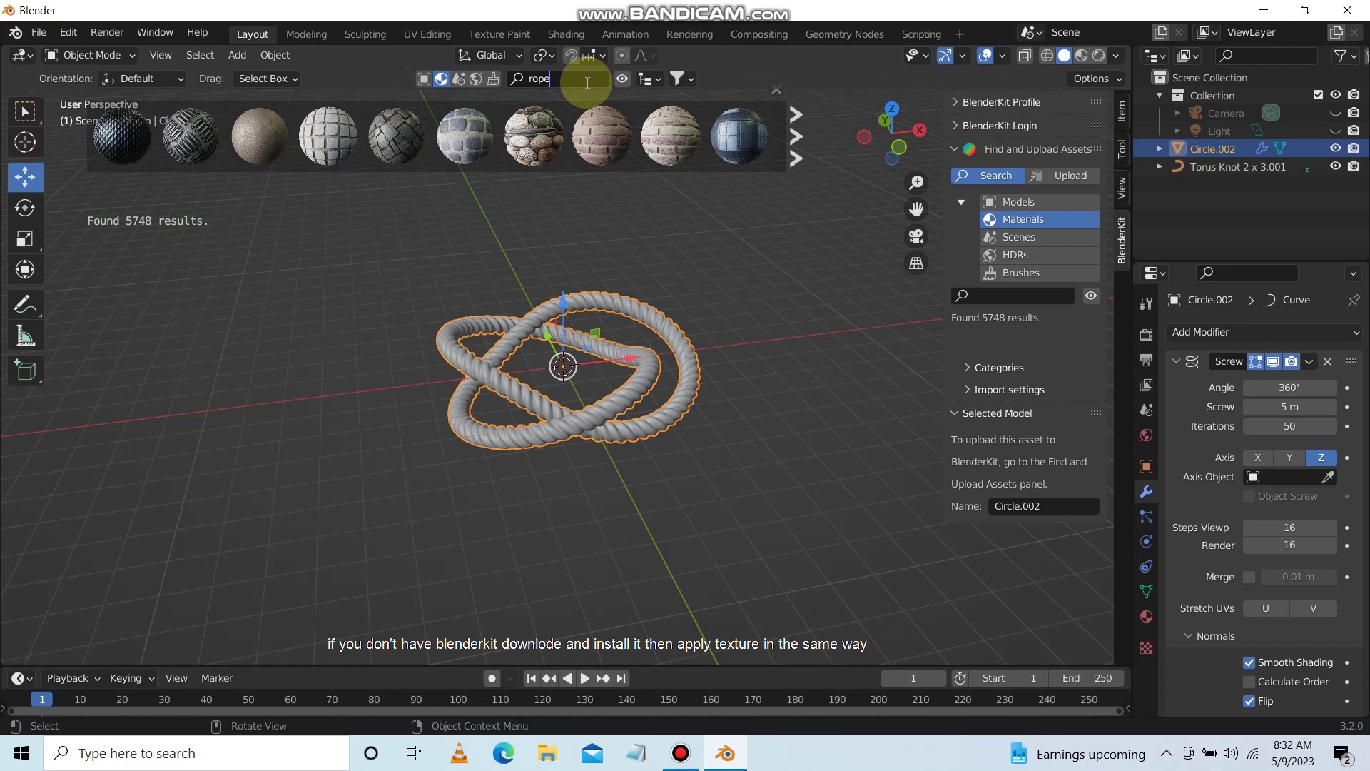
key(Return)
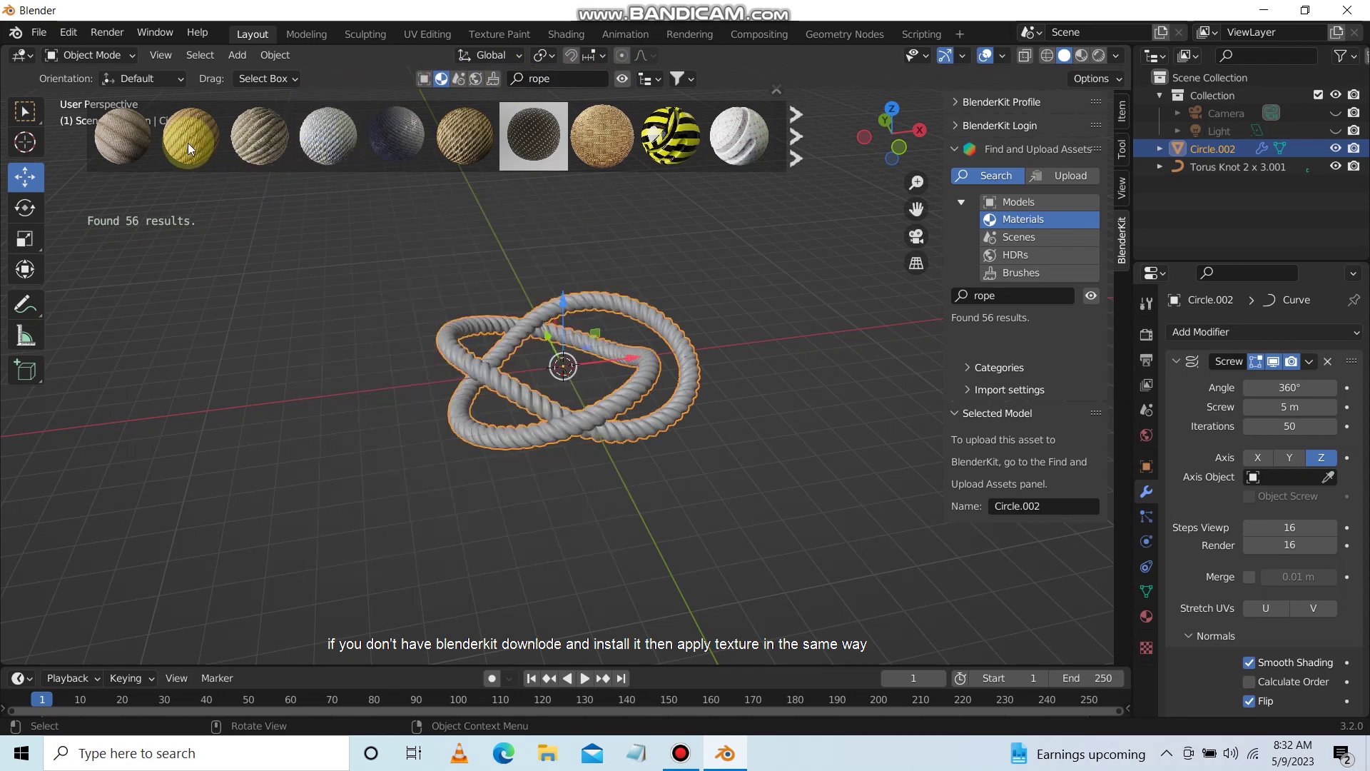
- Drop Sisal Rope onto Circle.002, unhide the Light, and view in Rendered shading
click(187, 135)
mouse_move(187, 136)
mouse_down()
mouse_move(521, 414)
mouse_move(461, 356)
mouse_up()
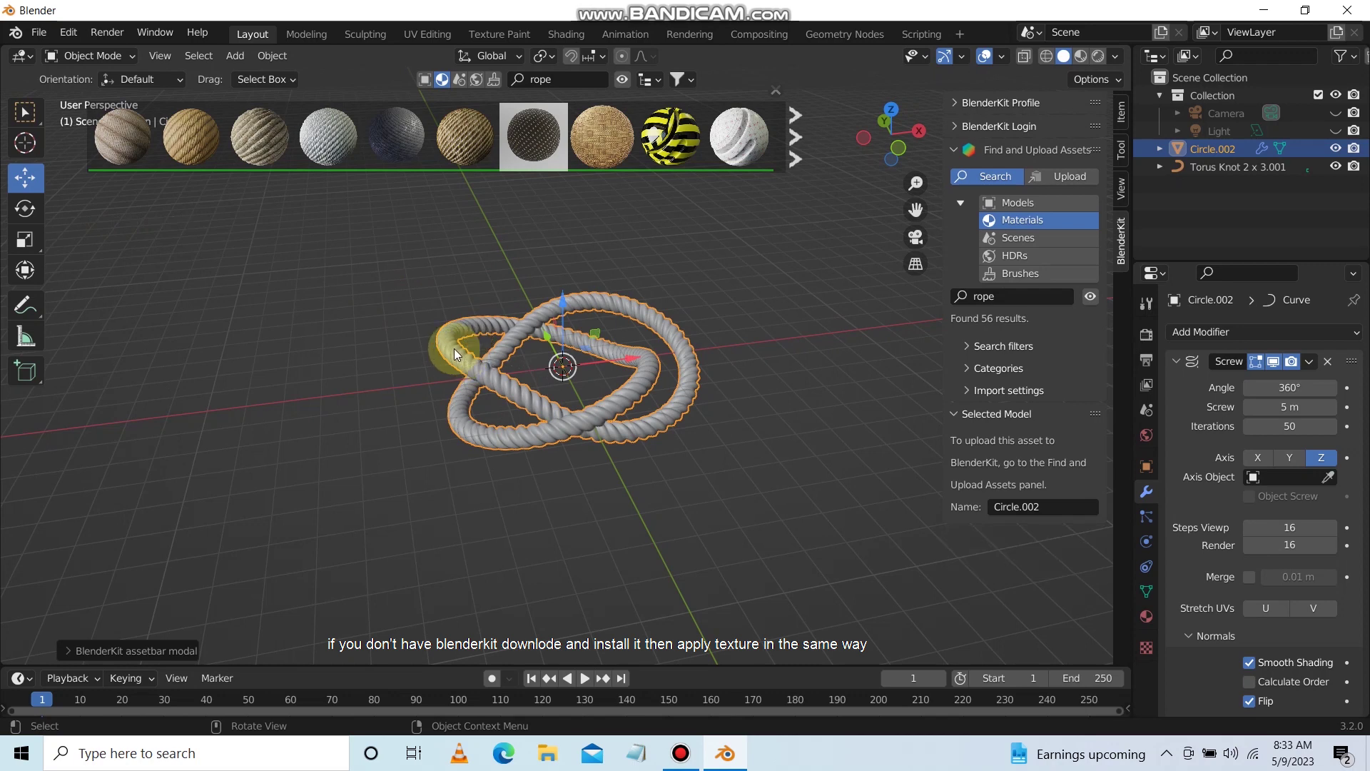
click(545, 293)
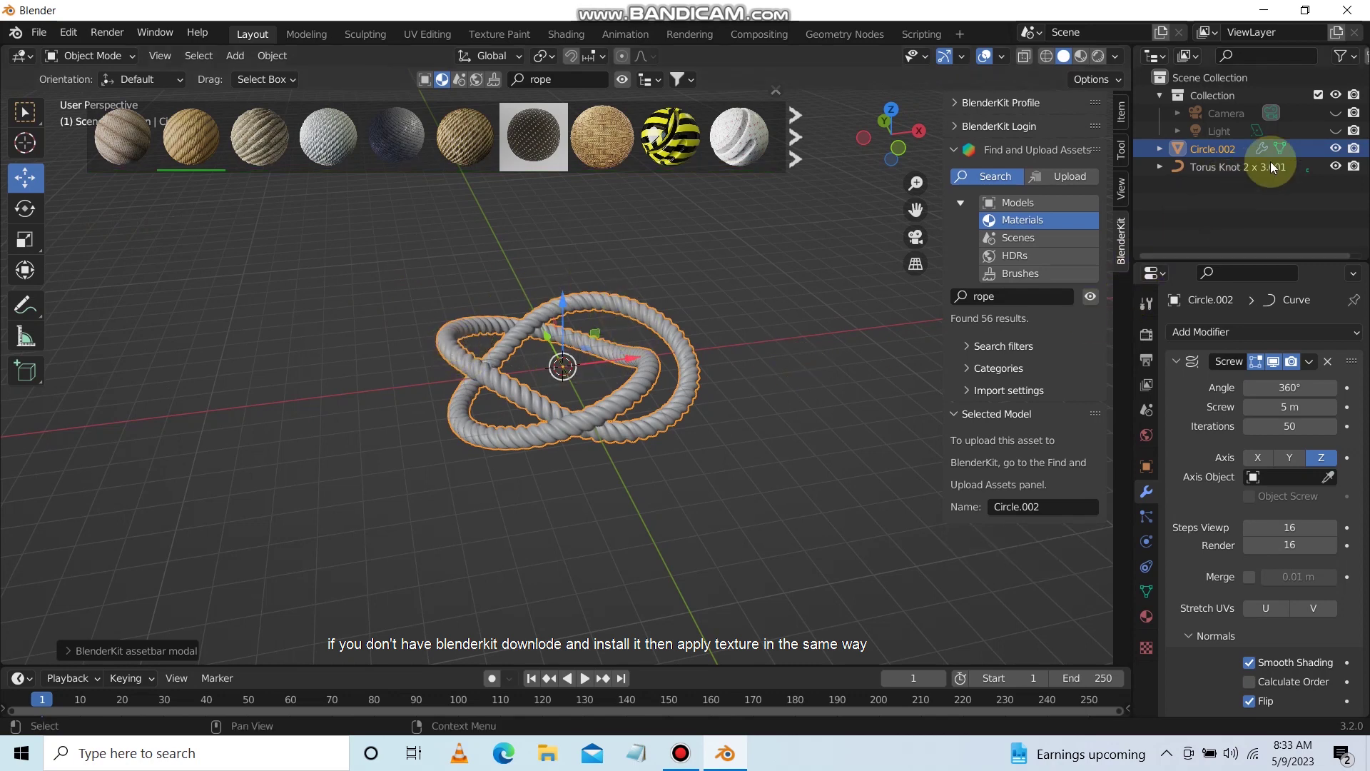
click(1335, 130)
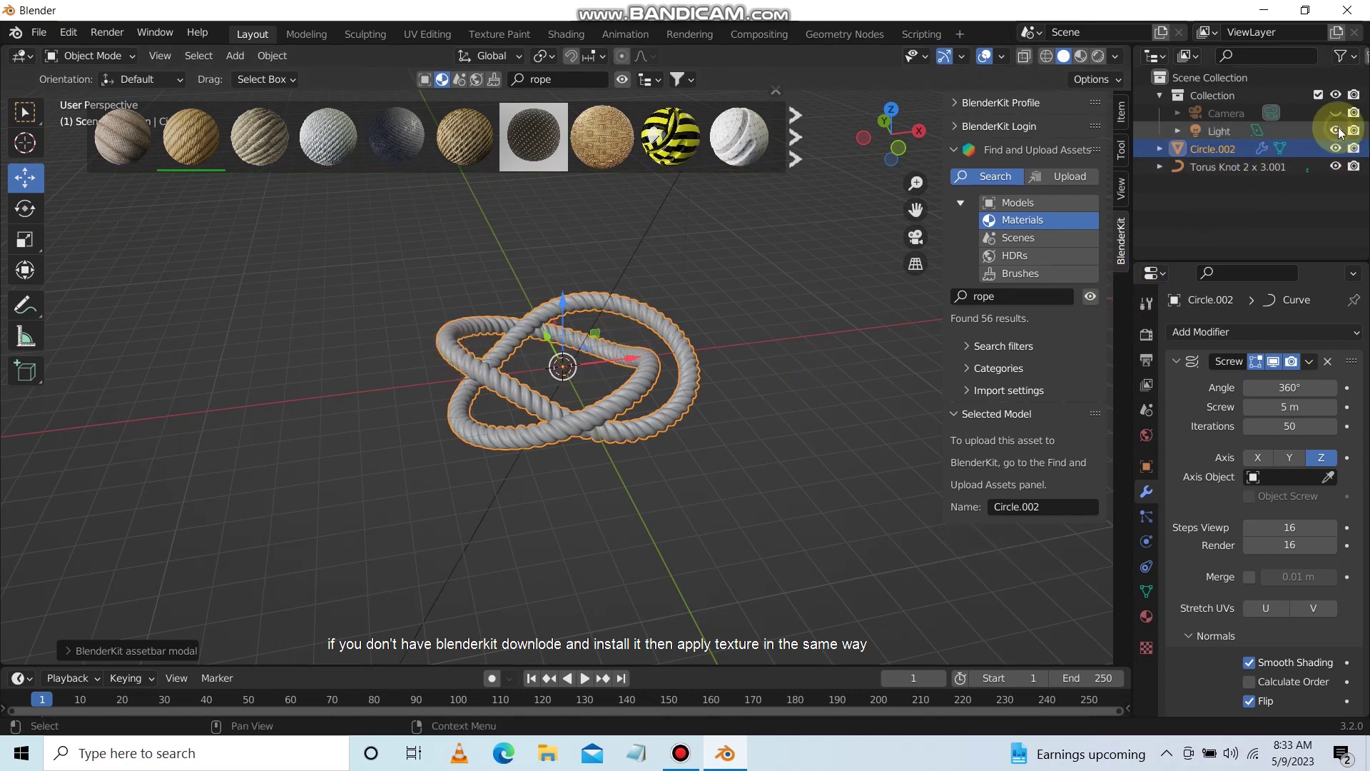
click(1099, 59)
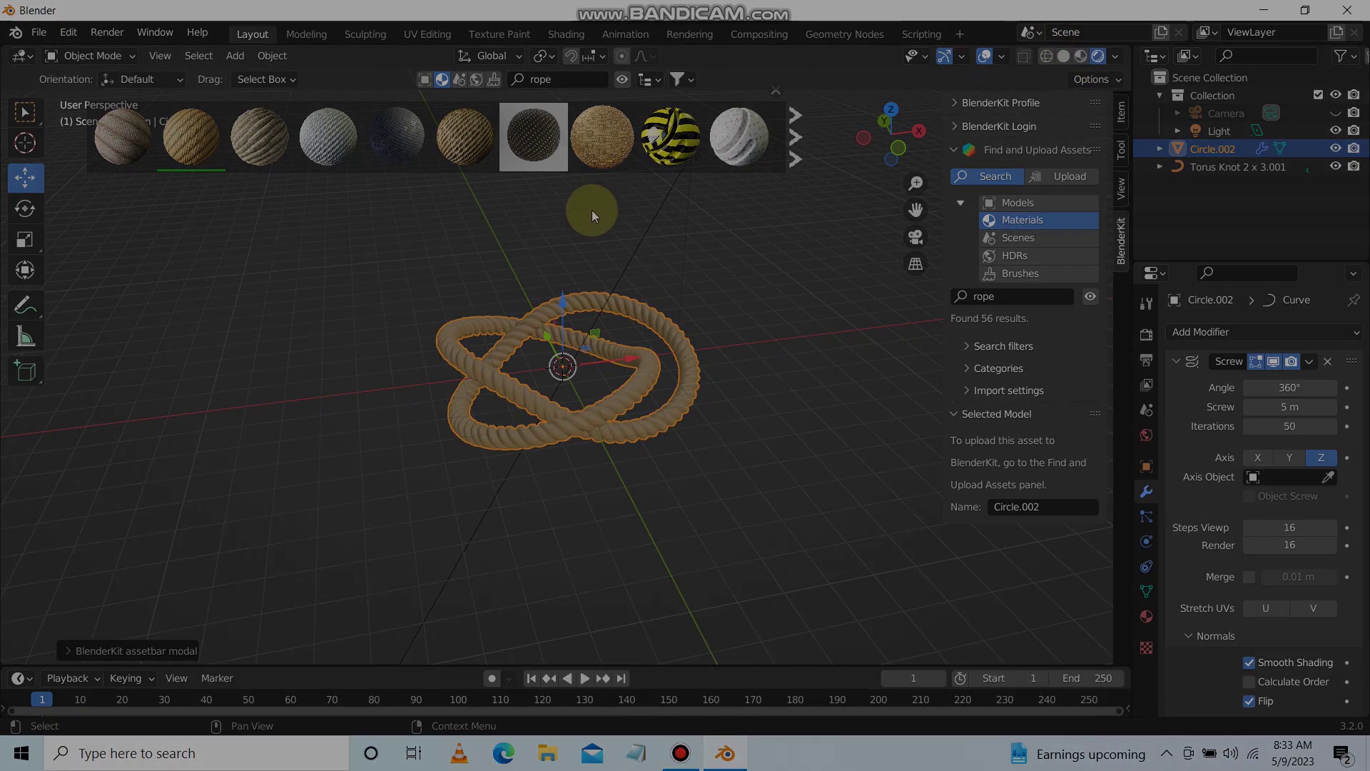
- Switch the render engine to Cycles and hide the BlenderKit rope material results bar
click(593, 210)
click(1146, 334)
click(1272, 332)
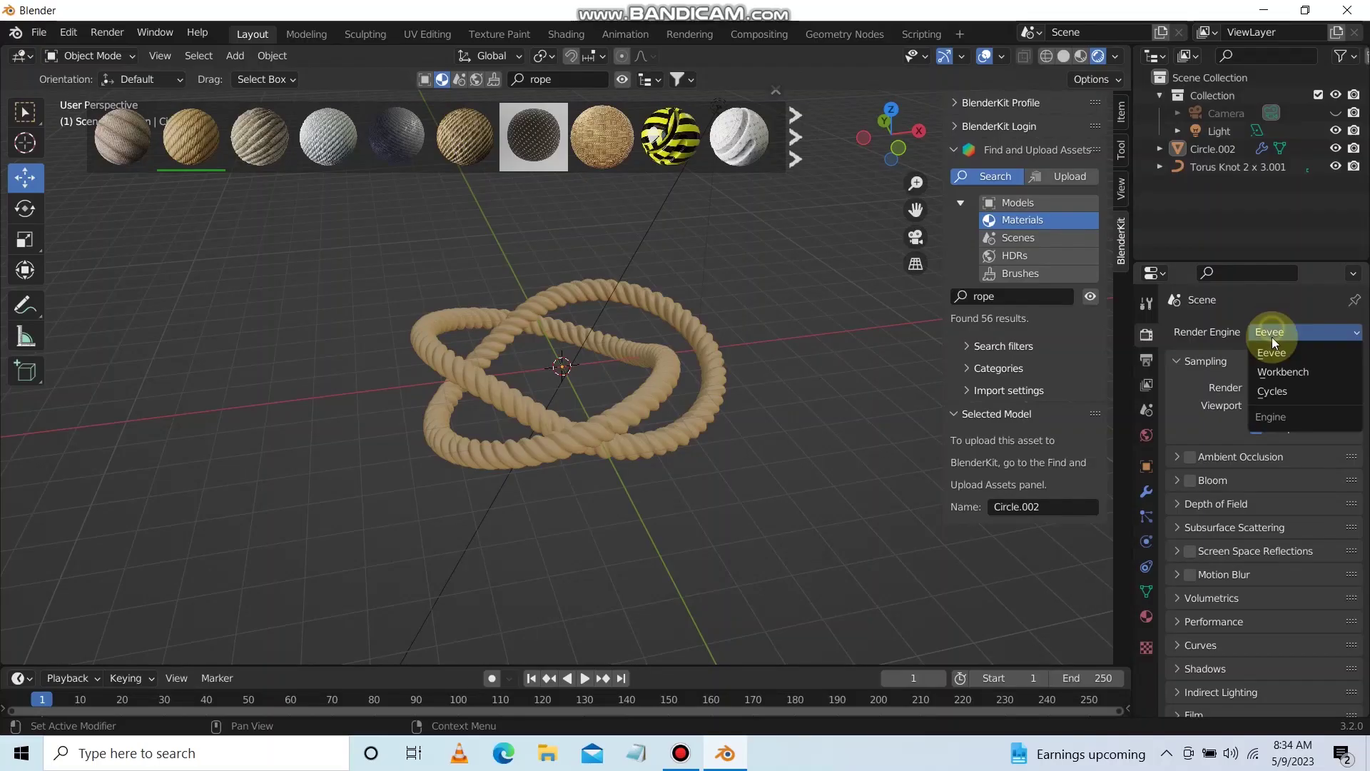
click(1264, 395)
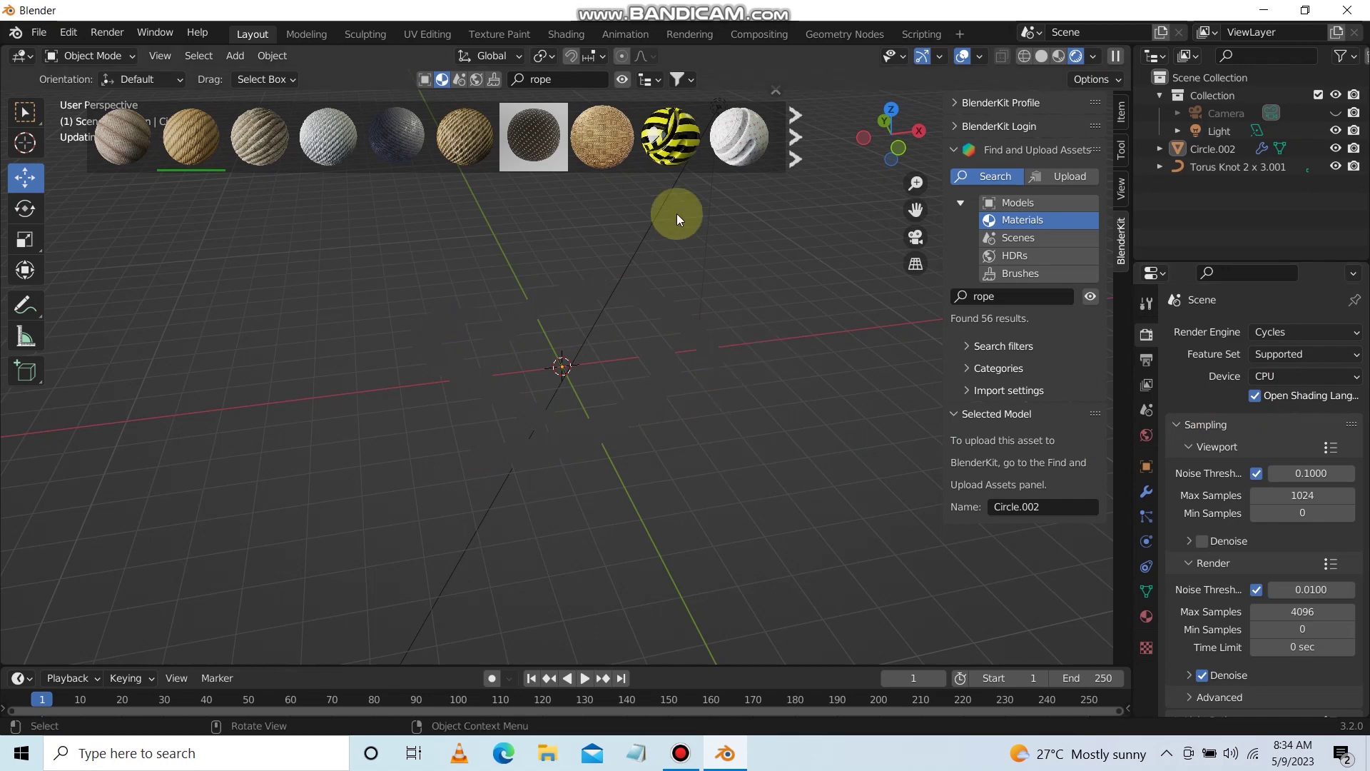
click(624, 77)
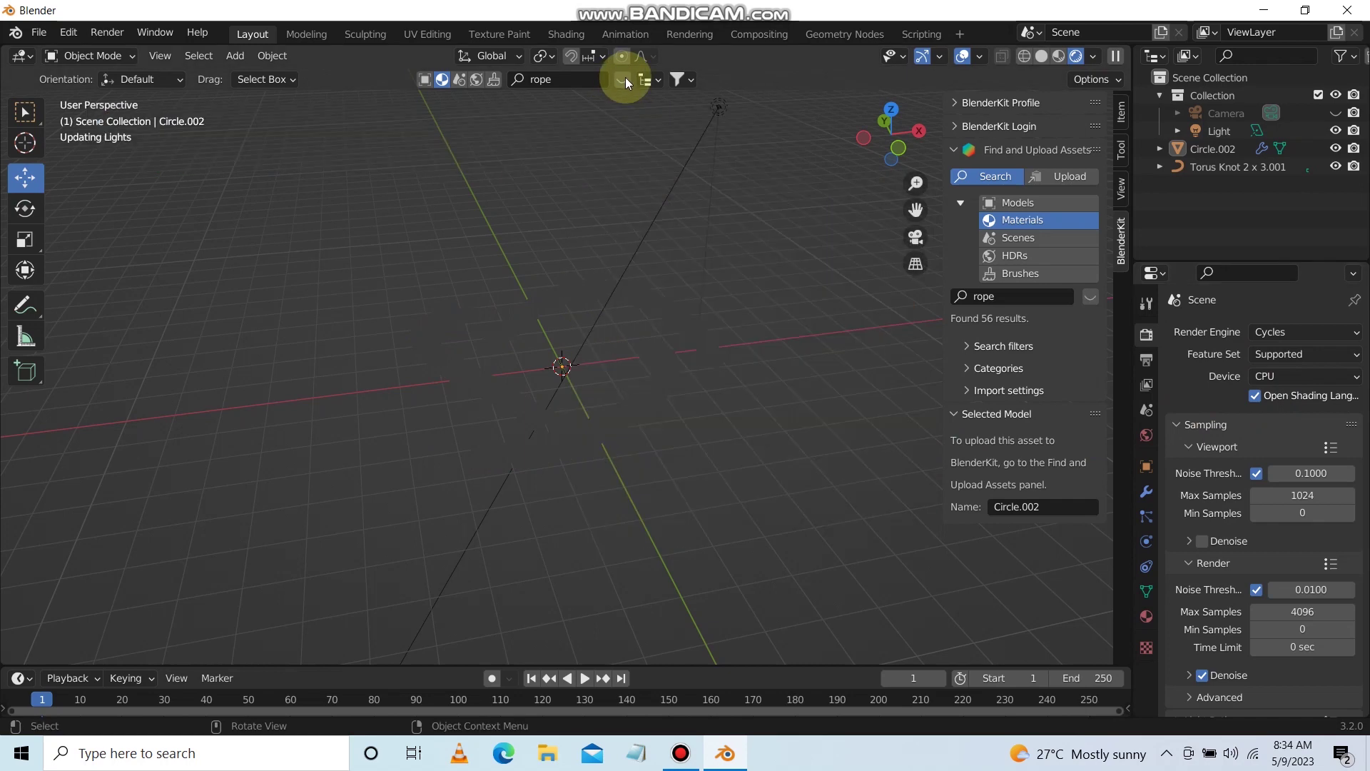